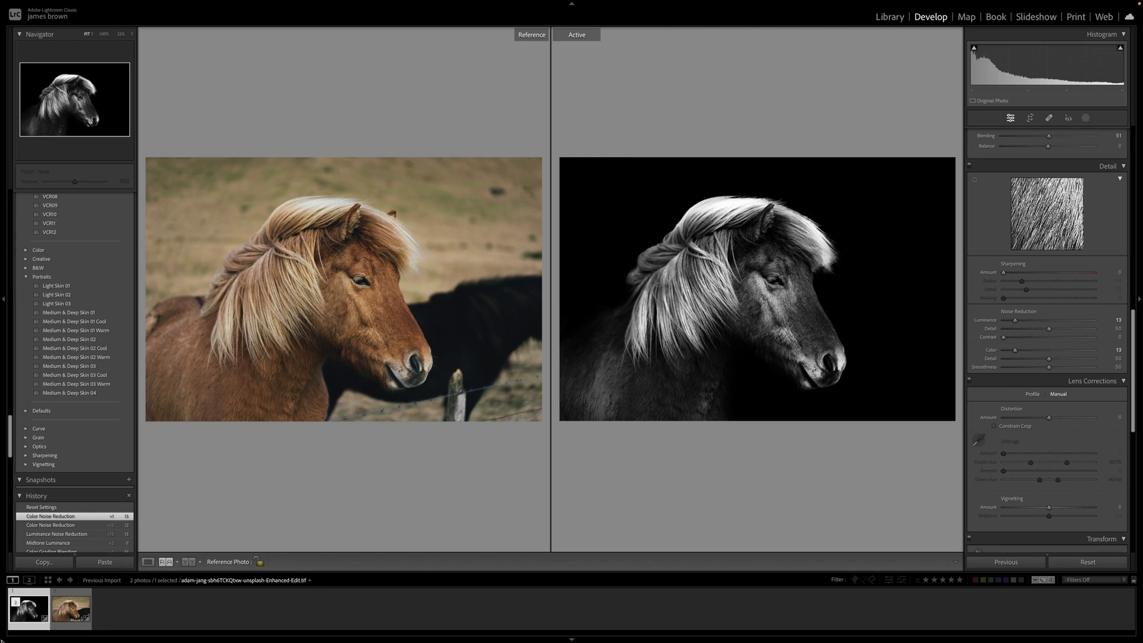
# Step: Send the brown horse photo from Lightroom Classic's Loupe view to Photoshop 2023 via Edit In
pyautogui.click(71, 608)
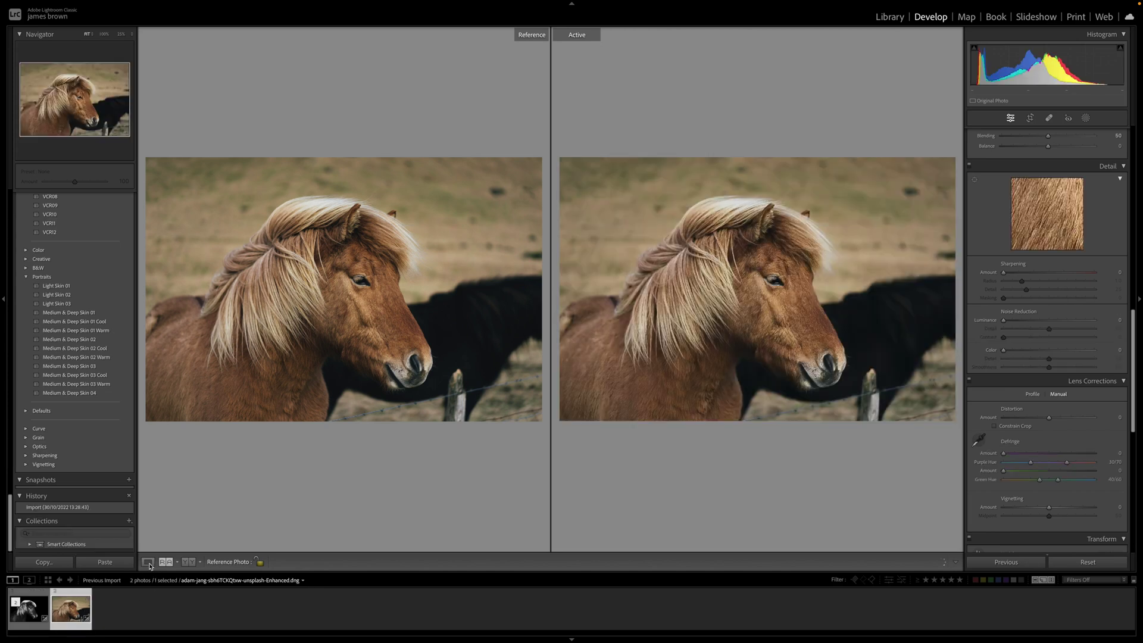
pyautogui.click(148, 563)
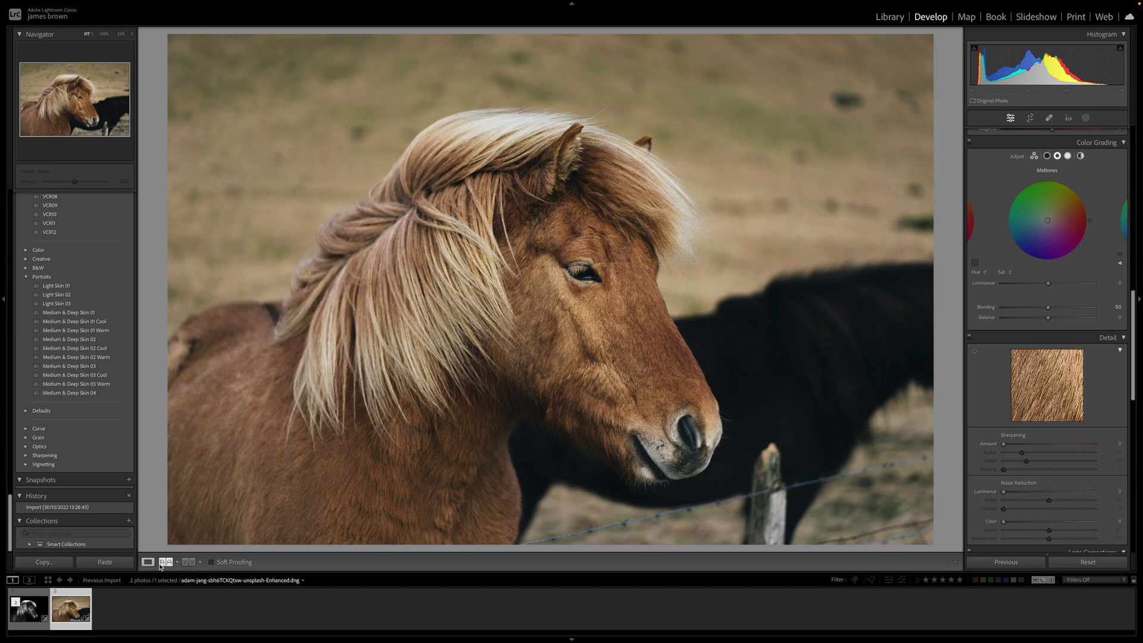
pyautogui.rightClick(475, 267)
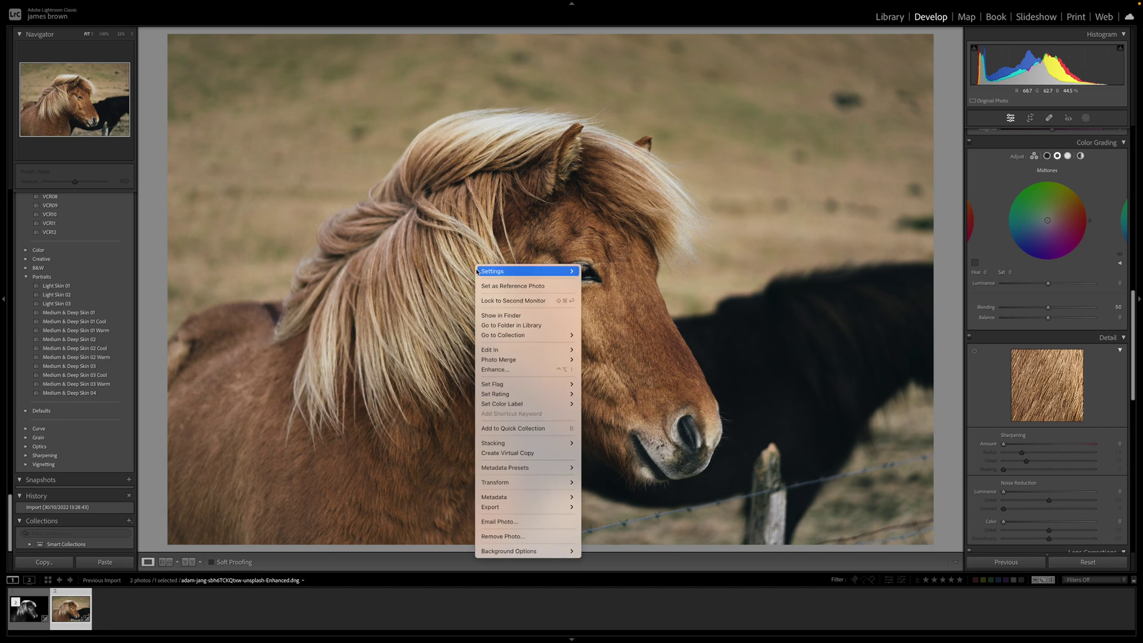
pyautogui.moveTo(499, 354)
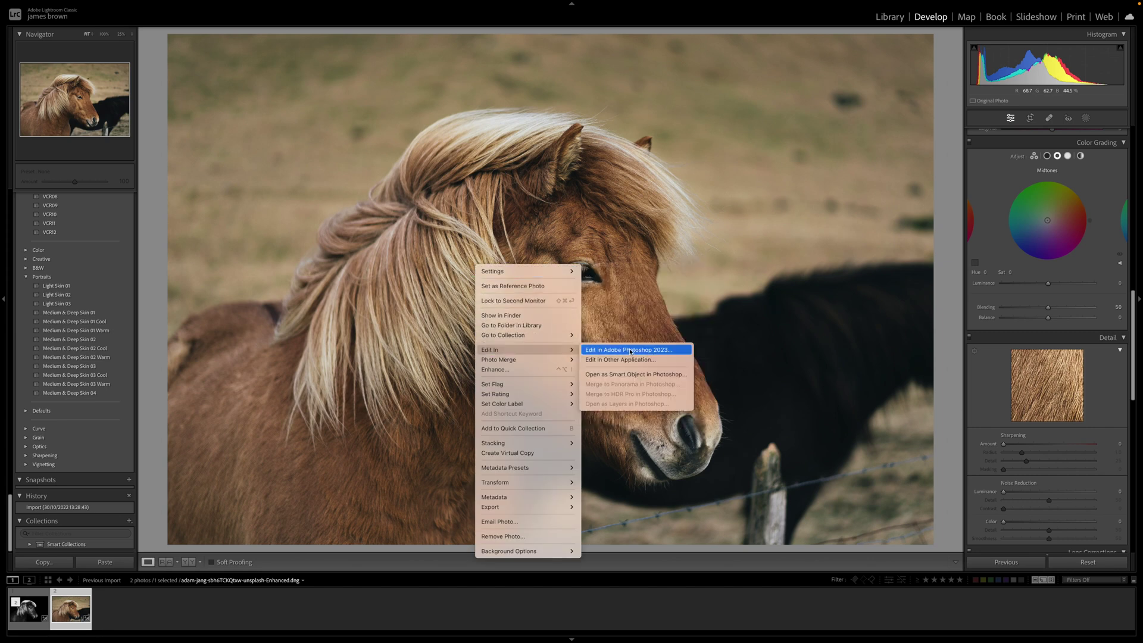
pyautogui.click(665, 352)
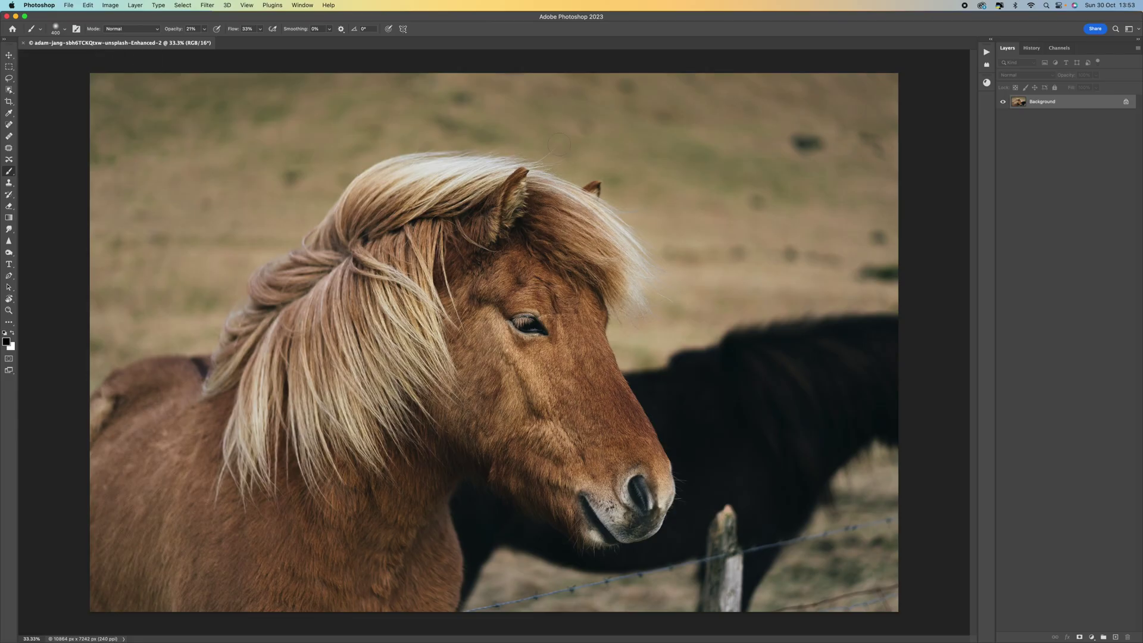
# Step: With the Object Selection tool and a refreshed Object Finder, select the front brown horse
pyautogui.click(9, 90)
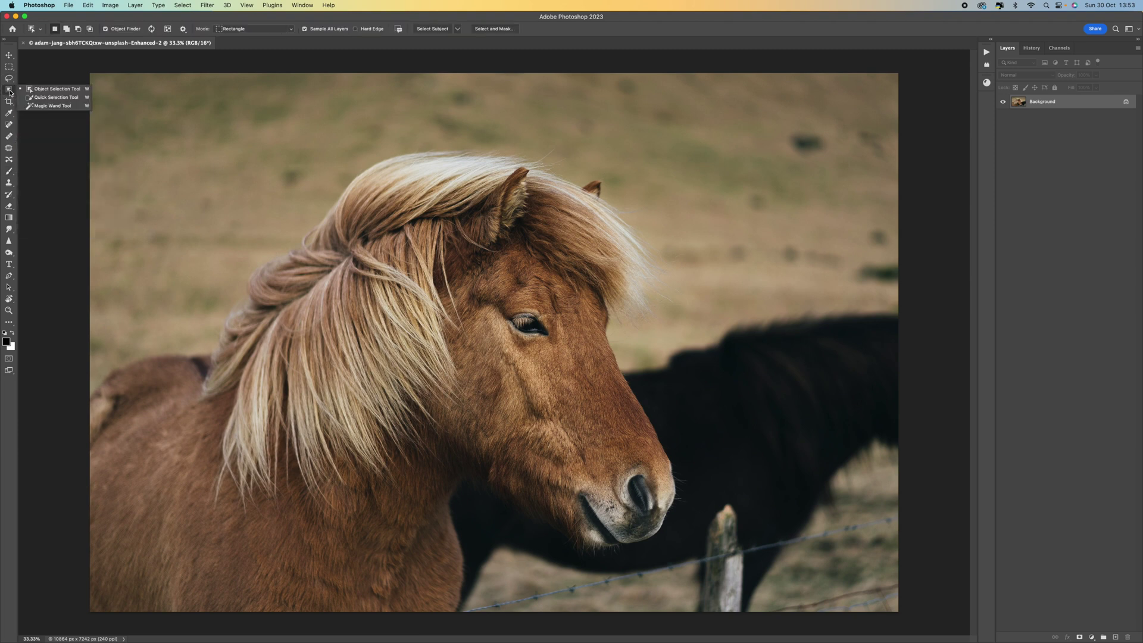
pyautogui.click(49, 91)
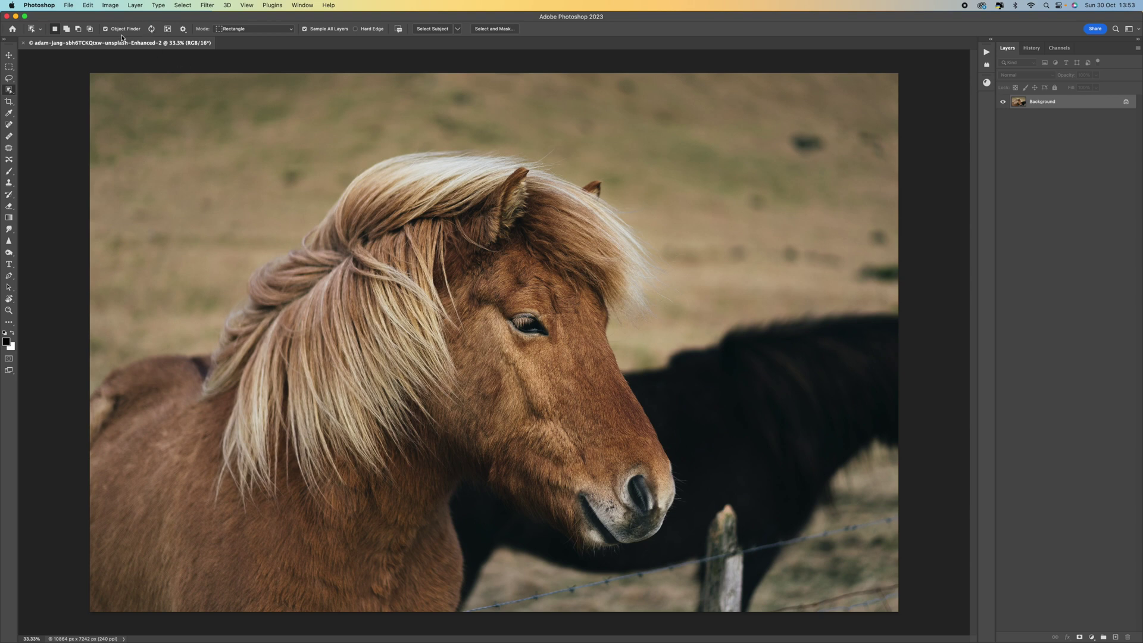
pyautogui.click(151, 29)
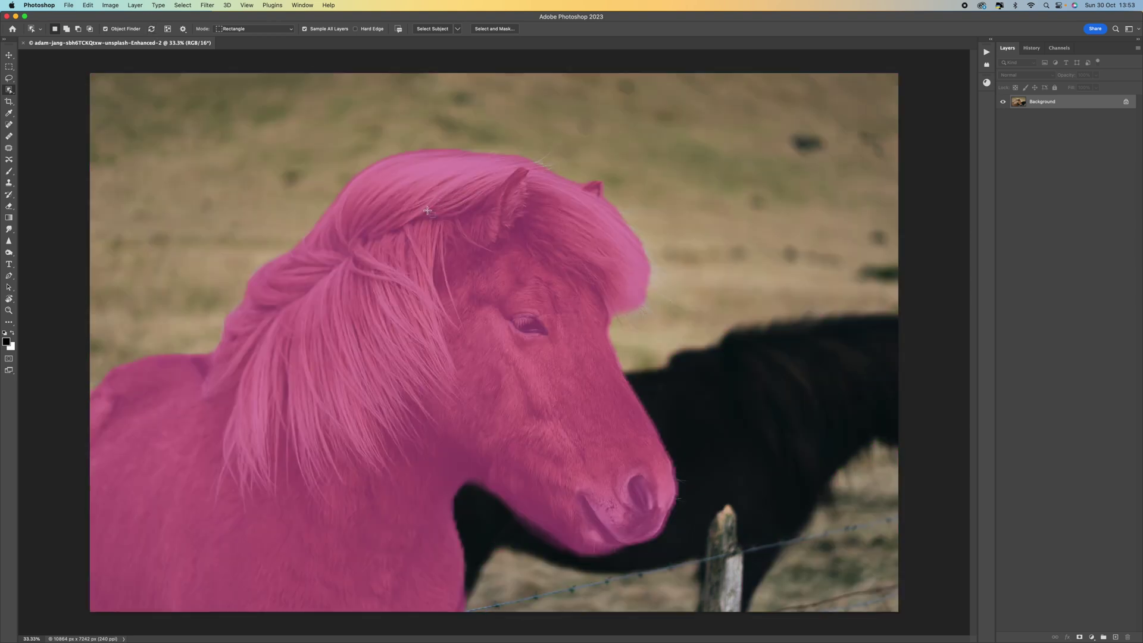
pyautogui.click(485, 202)
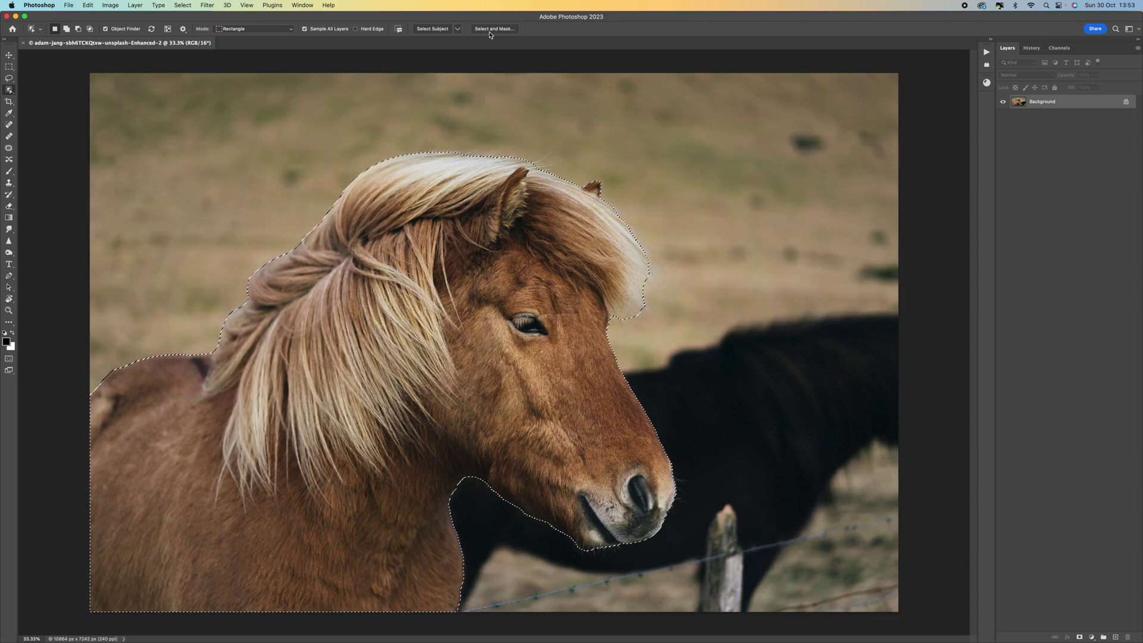
# Step: In Select and Mask, apply Refine Hair, enable Smart Radius at 20 px, and set Shift Edge to +43%
pyautogui.click(490, 29)
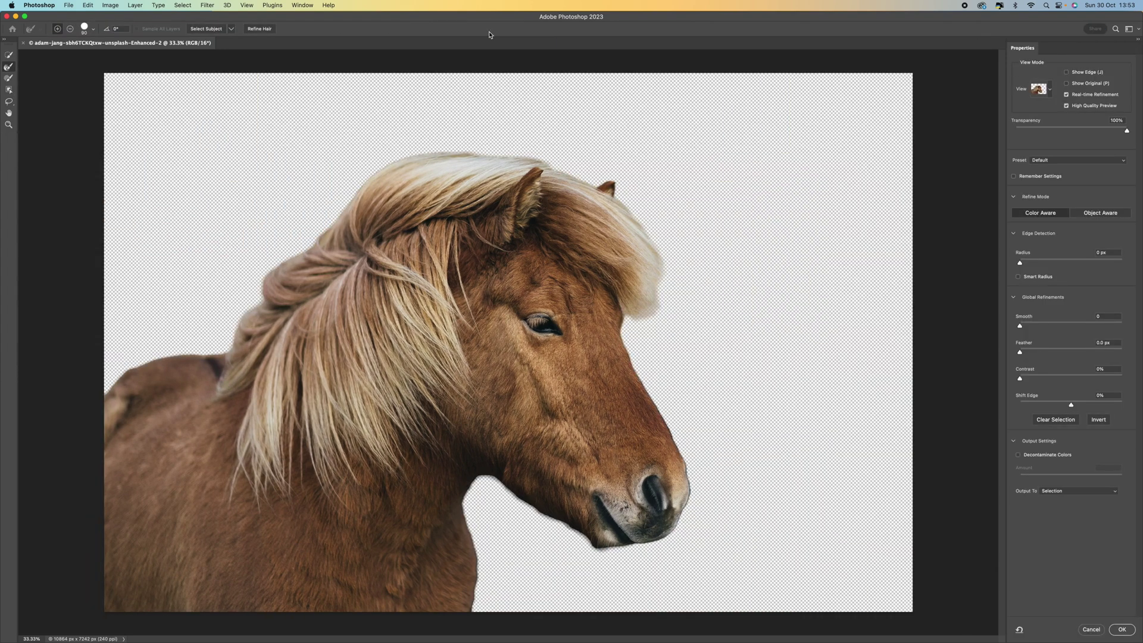
pyautogui.click(250, 30)
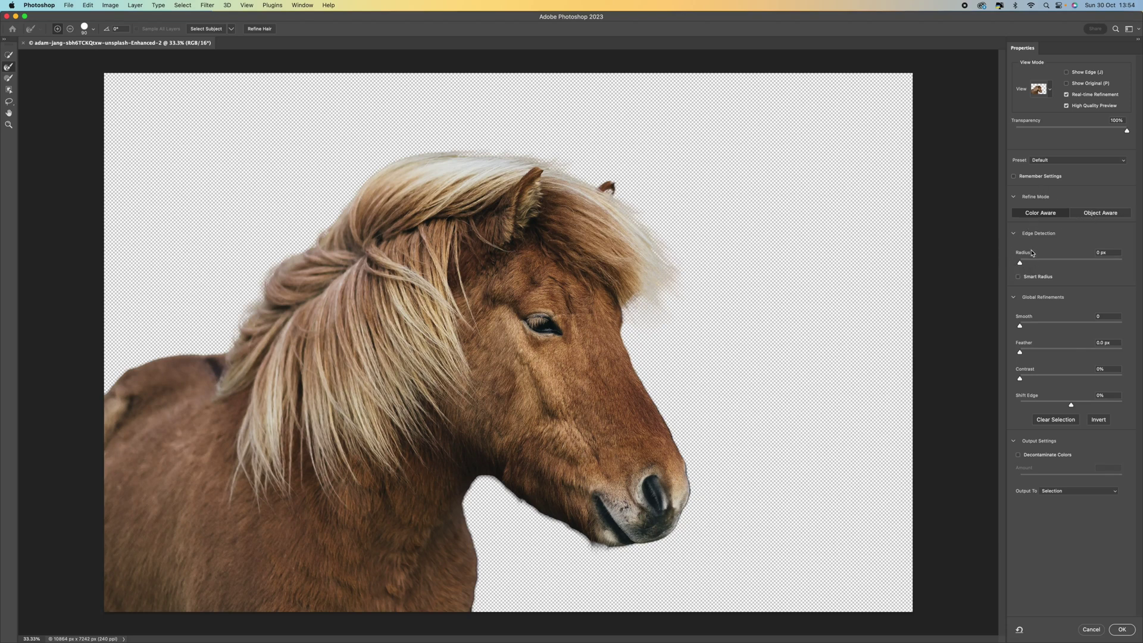
pyautogui.click(1017, 277)
pyautogui.moveTo(1019, 264); pyautogui.dragTo(1067, 263)
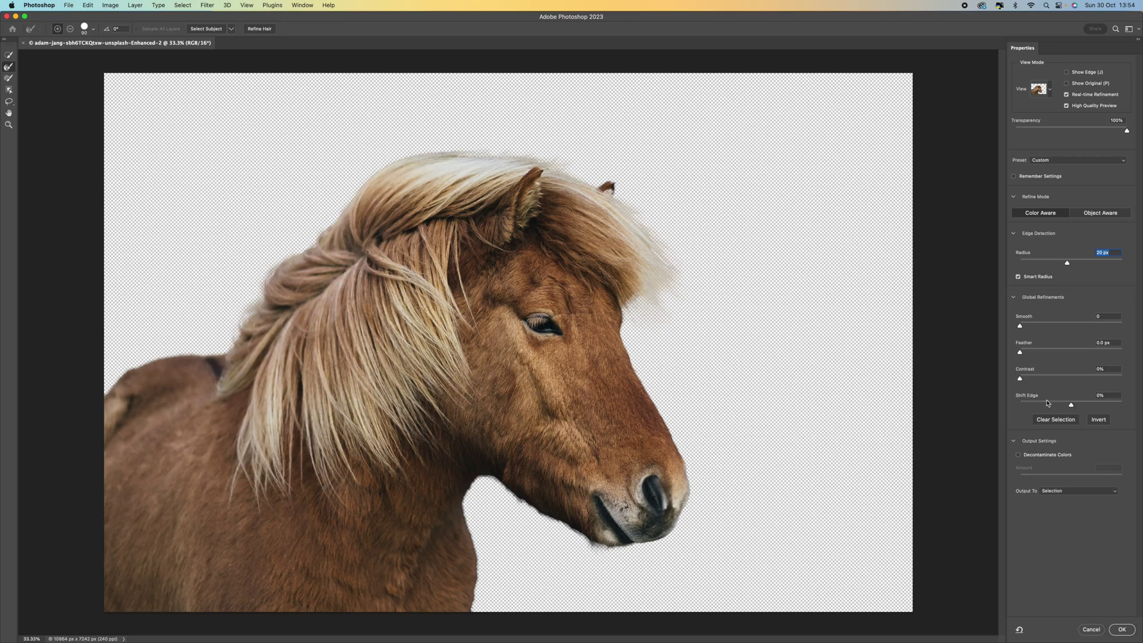
pyautogui.moveTo(1070, 405); pyautogui.dragTo(1093, 405)
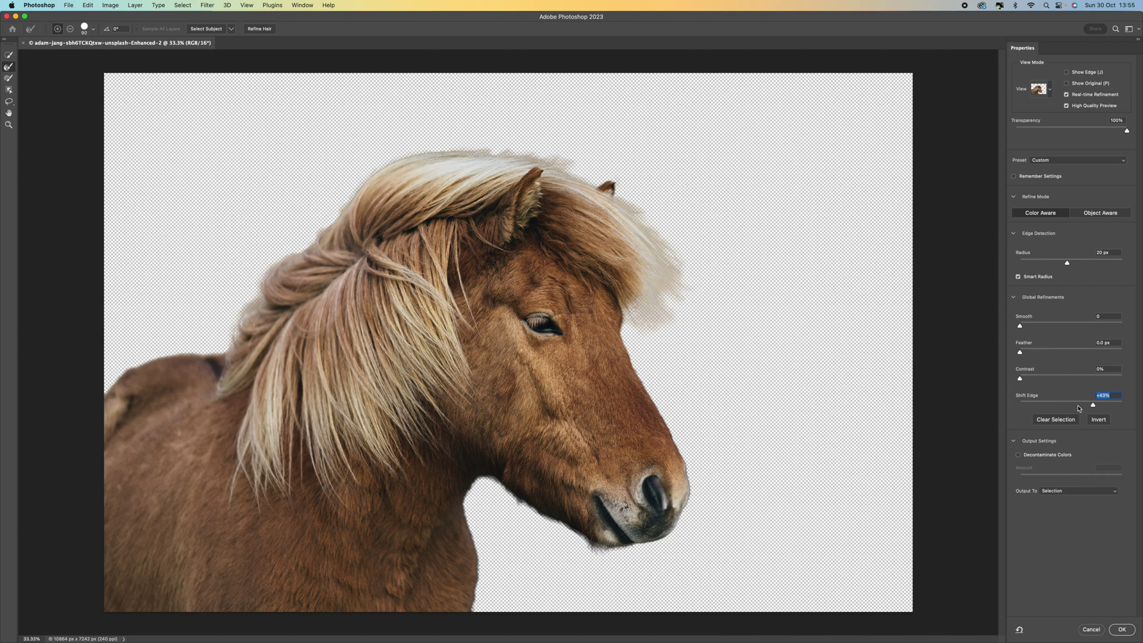
# Step: Set Shift Edge -37%, Smooth 11, Feather 2.9 px and Contrast 18%
pyautogui.click(1051, 405)
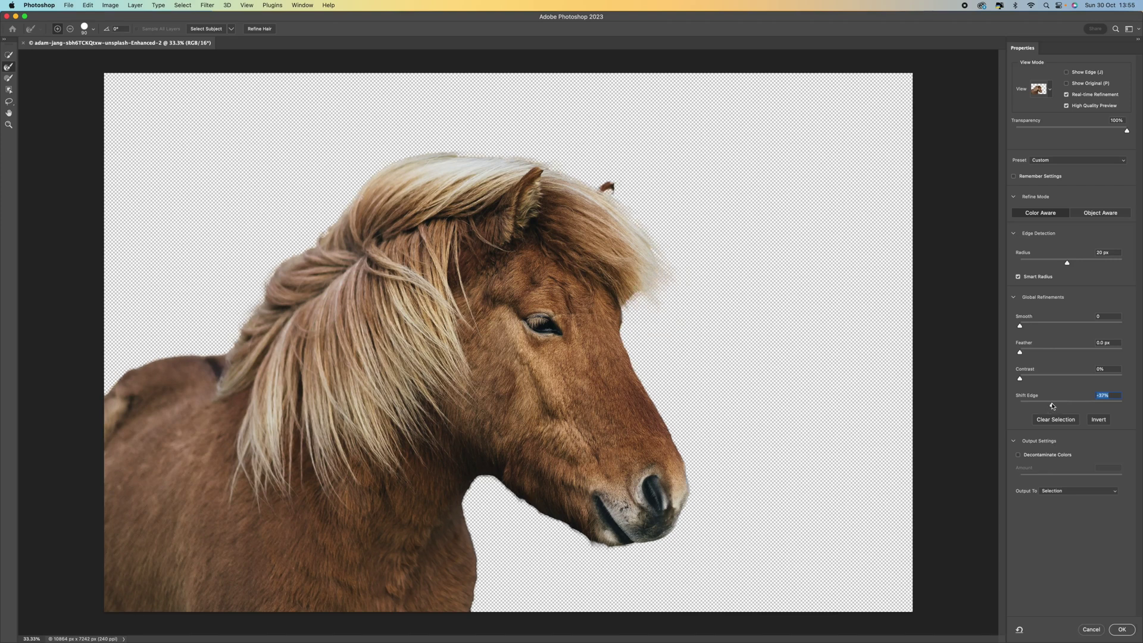
pyautogui.click(1028, 352)
pyautogui.moveTo(1029, 354); pyautogui.dragTo(1019, 353)
pyautogui.click(1031, 326)
pyautogui.click(1036, 353)
pyautogui.click(1037, 379)
# Step: Switch to the Refine Edge Brush and enlarge it
pyautogui.click(9, 54)
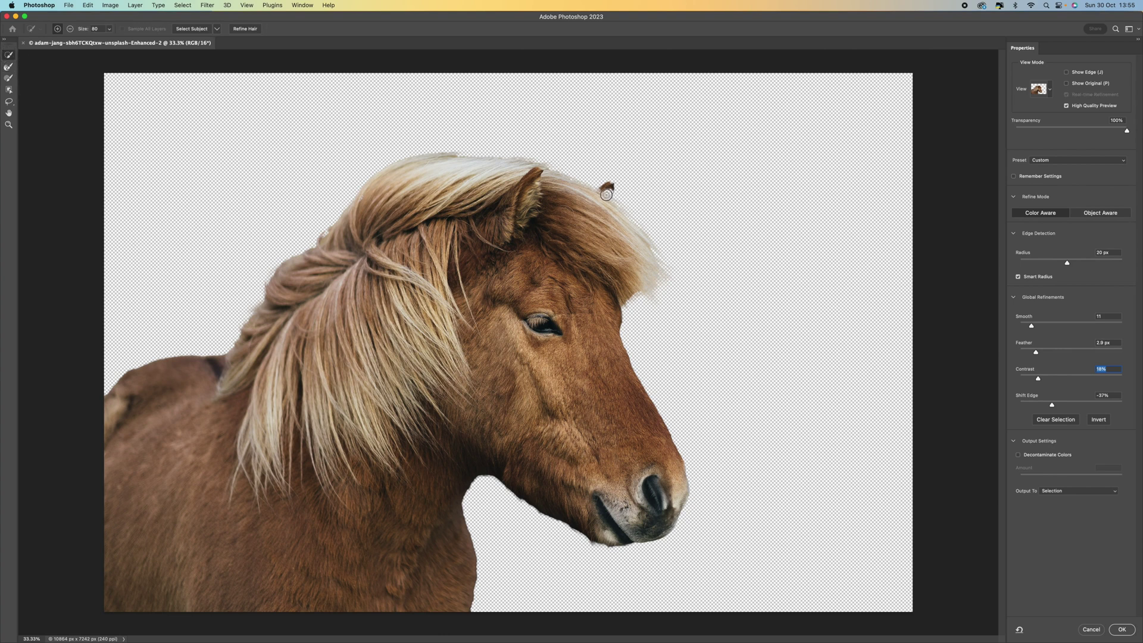
pyautogui.click(9, 67)
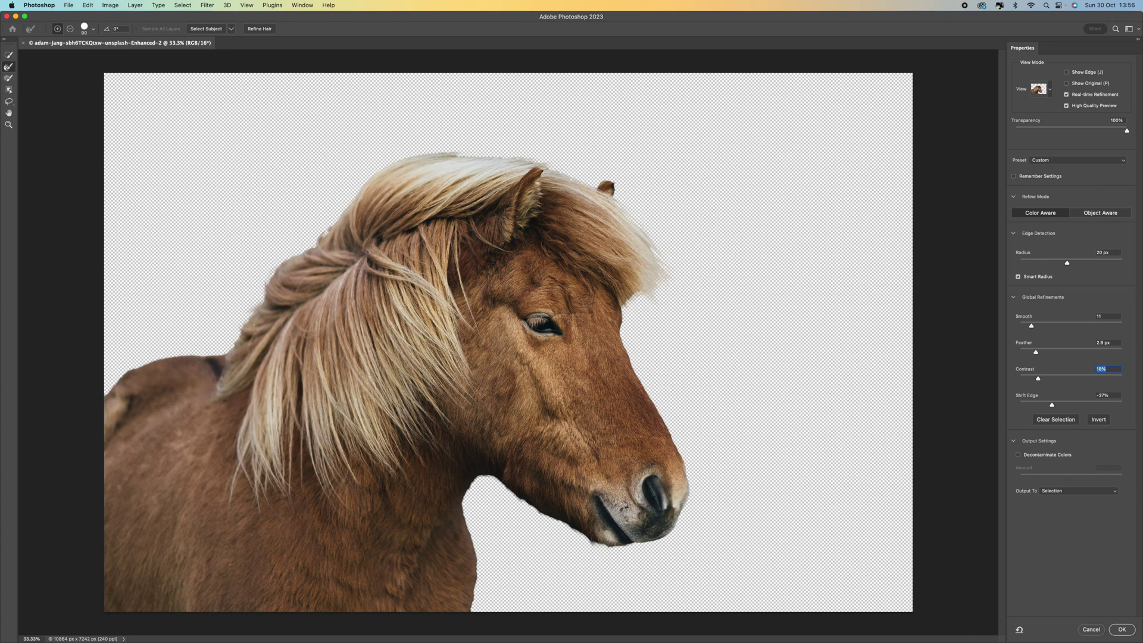
pyautogui.press(']')
pyautogui.press(']')
pyautogui.press(']')
pyautogui.press(']')
# Step: Output the refined selection as a New Layer with Layer Mask and apply it
pyautogui.click(1069, 492)
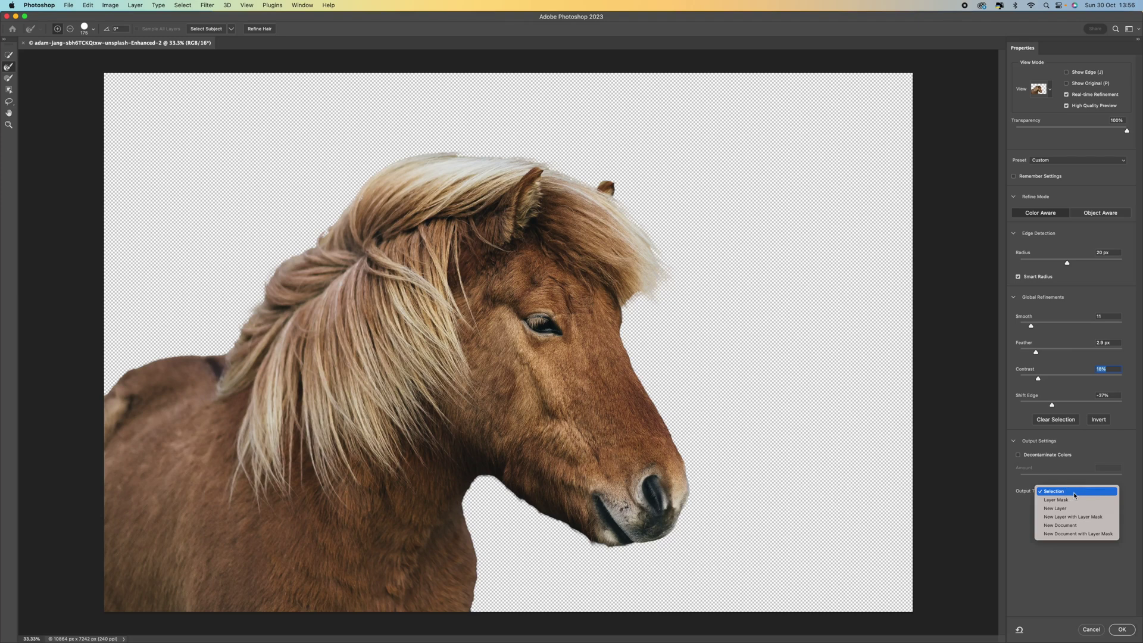
pyautogui.click(1100, 518)
pyautogui.click(1121, 629)
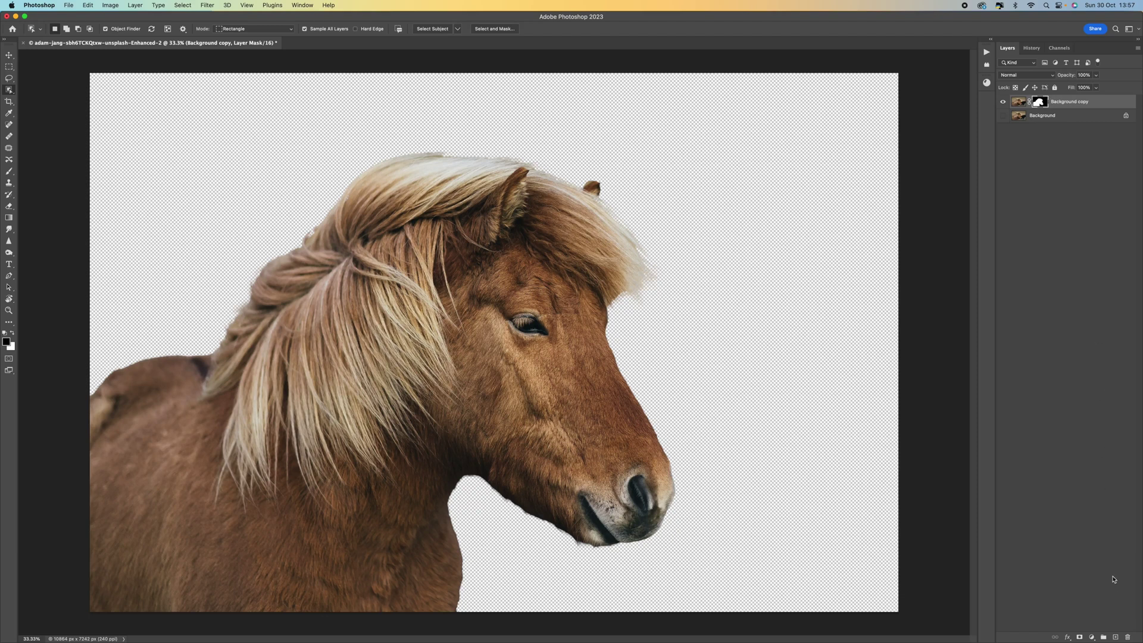
# Step: Add a black Solid Color fill layer and set its blend mode to Lighten
pyautogui.click(1116, 637)
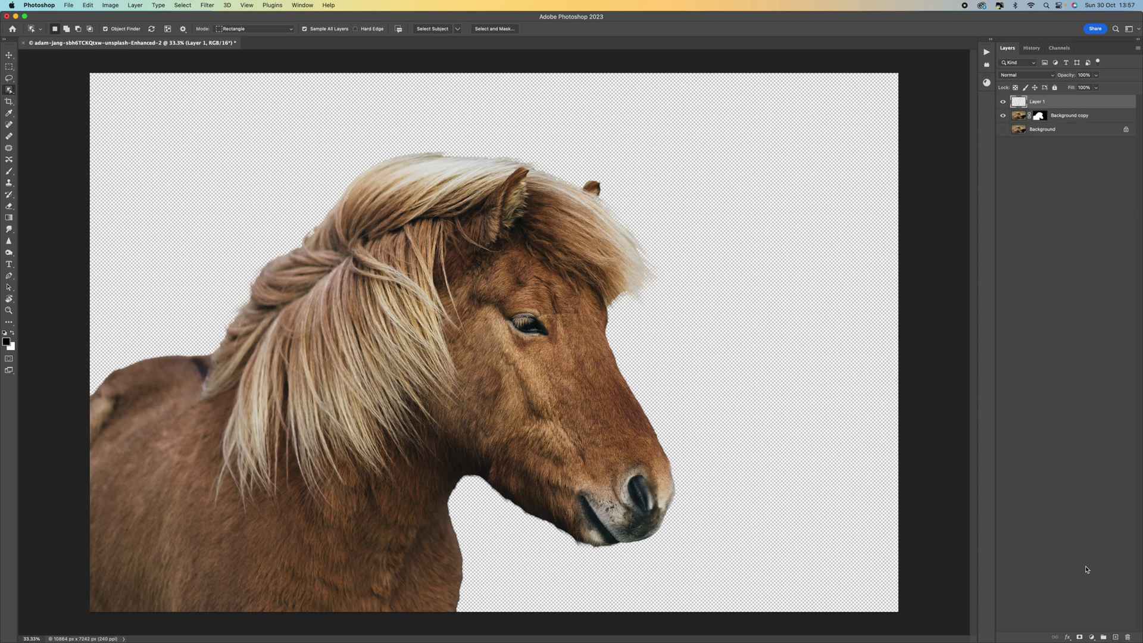
pyautogui.click(1092, 637)
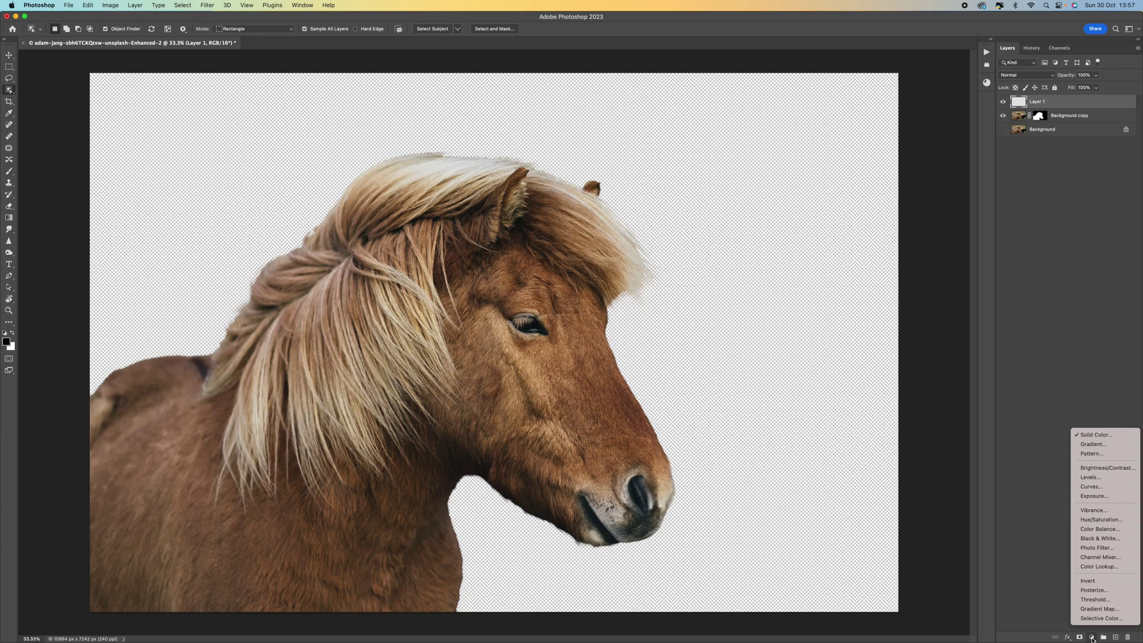
pyautogui.click(1103, 441)
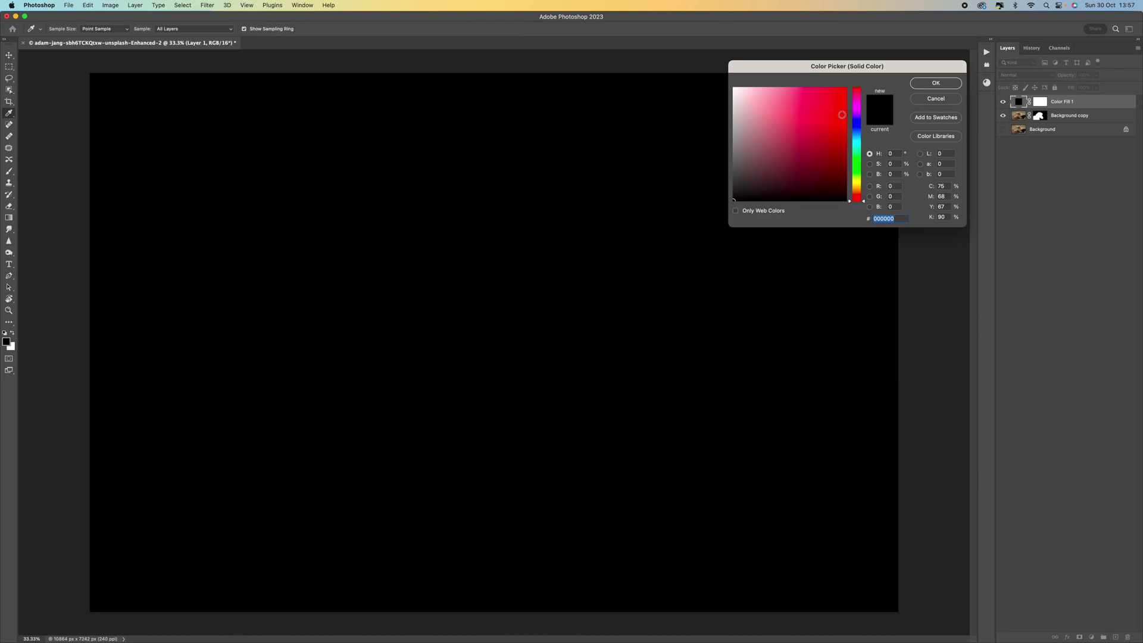
pyautogui.click(935, 84)
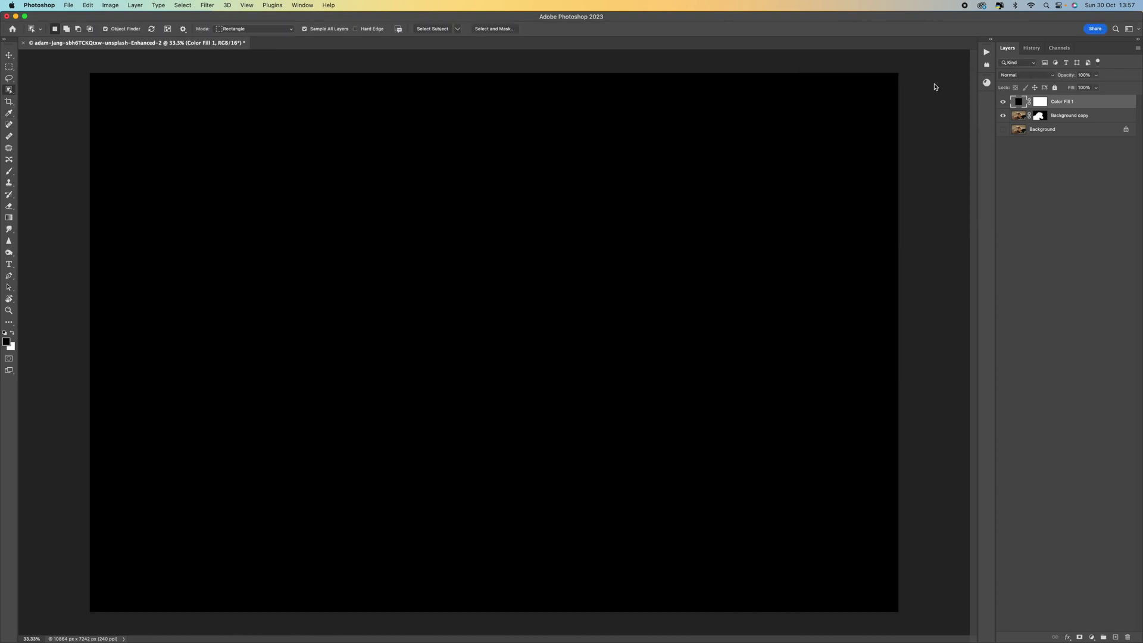
pyautogui.click(1047, 75)
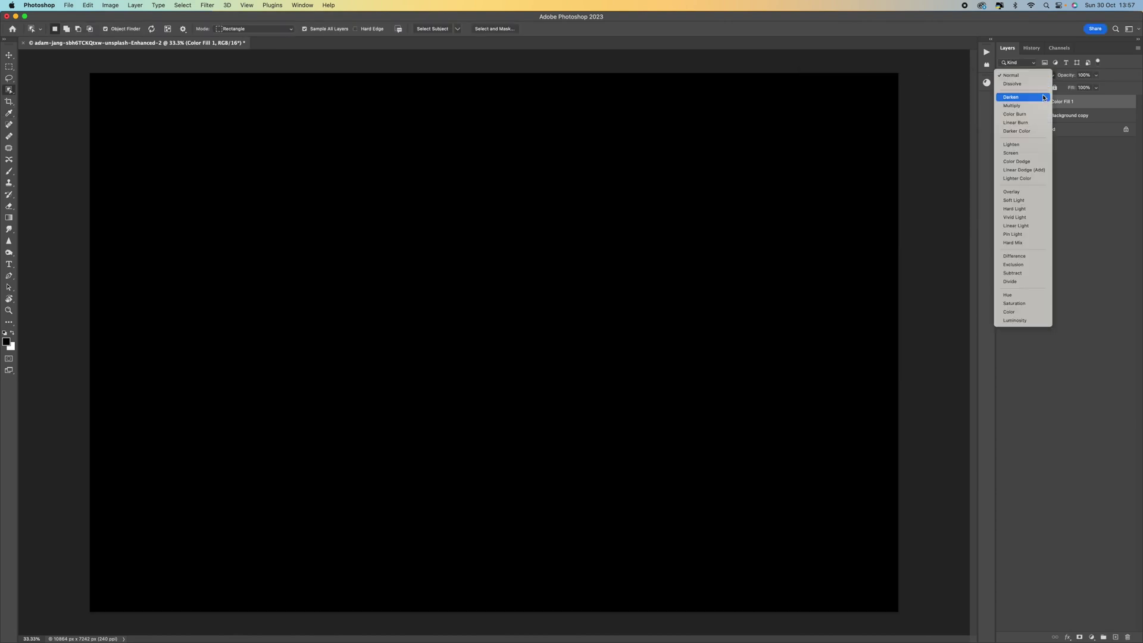
pyautogui.click(1034, 145)
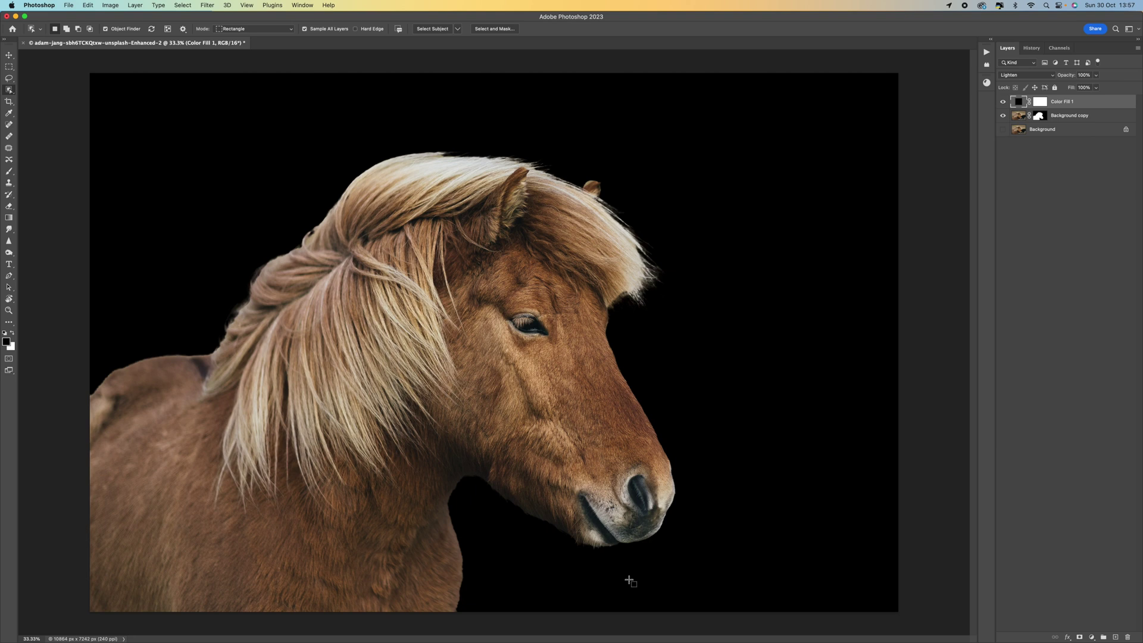
# Step: Pick the Brush tool, target the horse layer's mask, and zoom to 50% on the shoulder and head
pyautogui.click(10, 173)
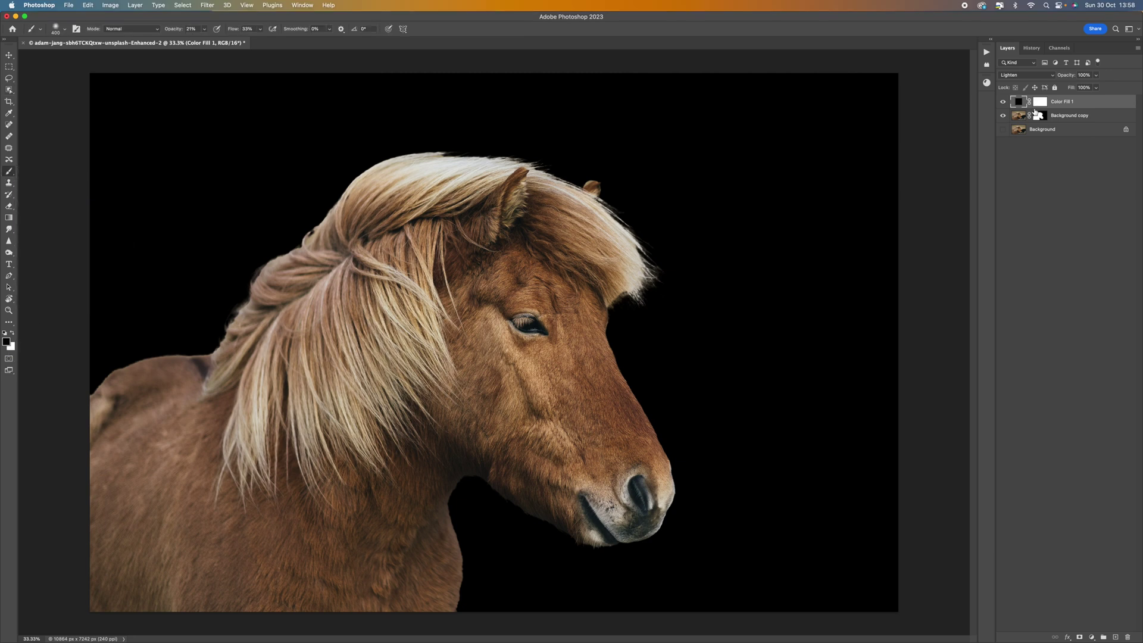
pyautogui.click(1036, 117)
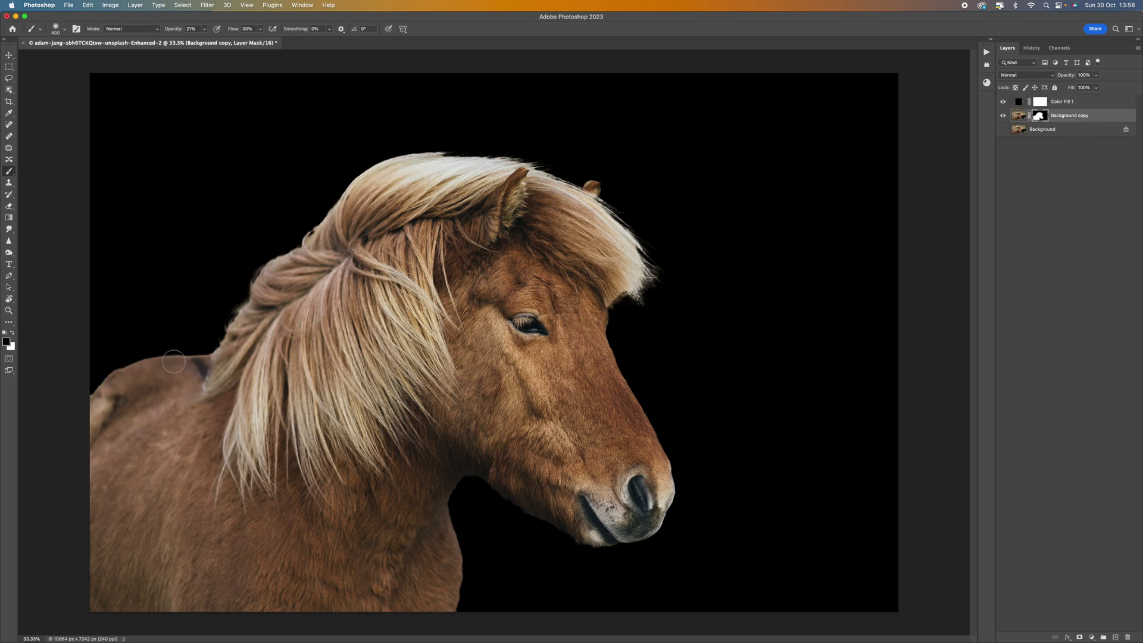
pyautogui.press('super+plus')
pyautogui.moveTo(174, 360); pyautogui.dragTo(714, 332)
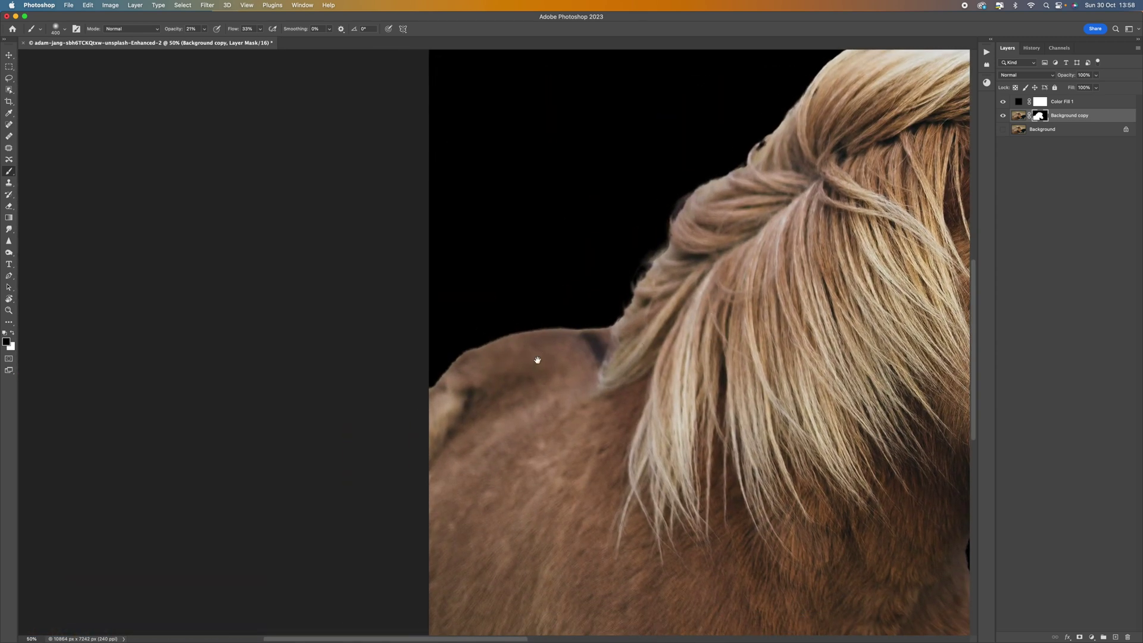
pyautogui.moveTo(537, 360); pyautogui.dragTo(328, 343)
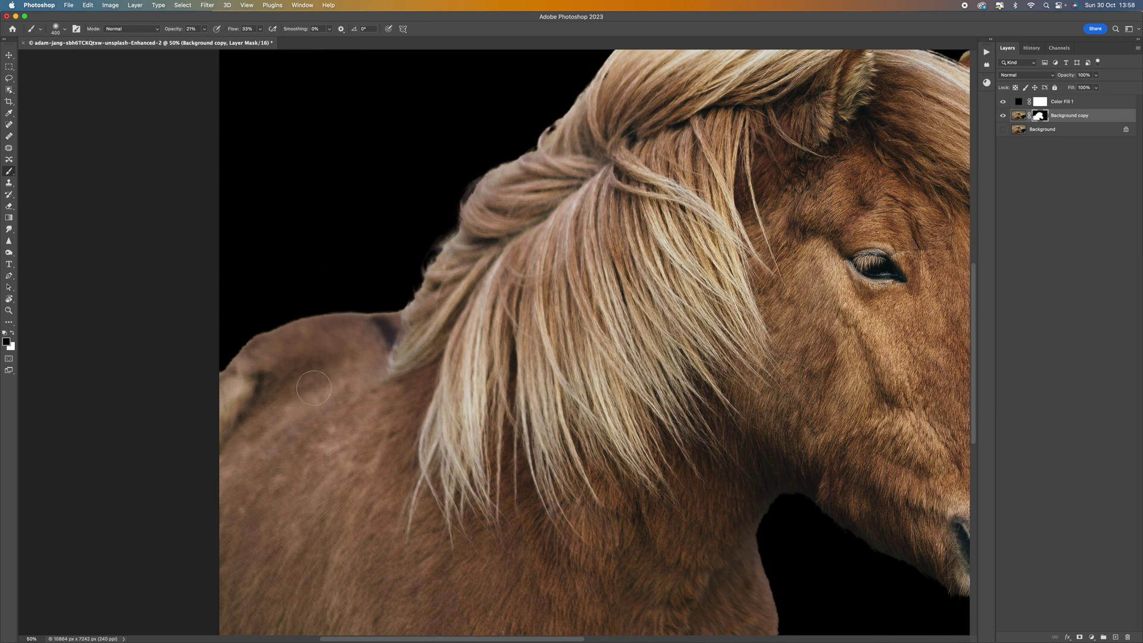
# Step: Lower the brush flow to about 15%, keeping opacity at 18%
pyautogui.click(56, 28)
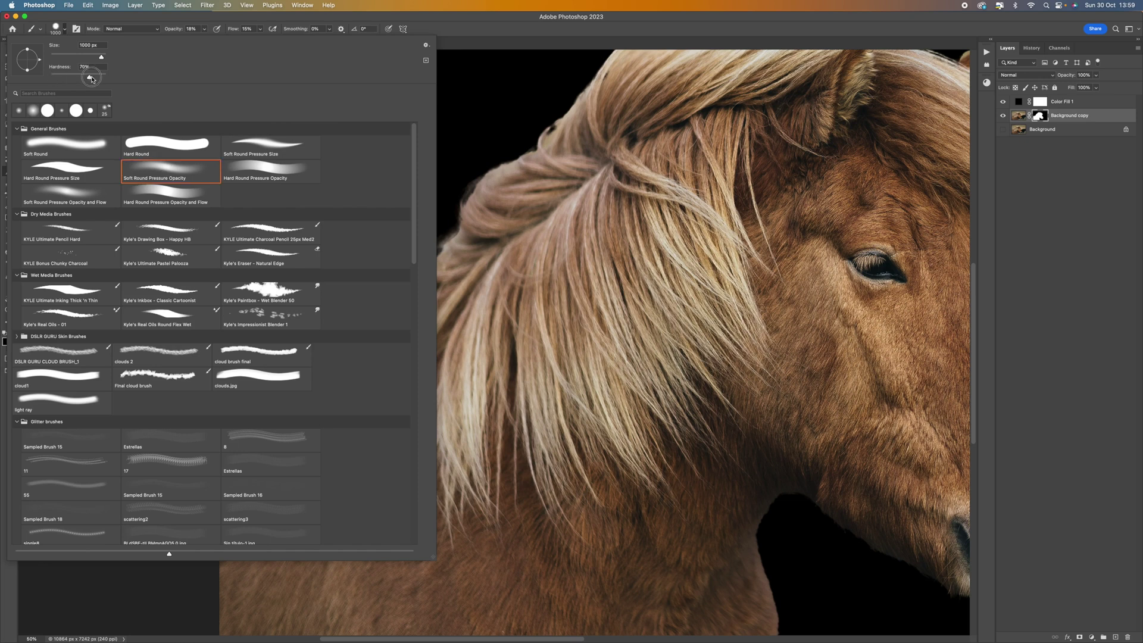
pyautogui.click(140, 20)
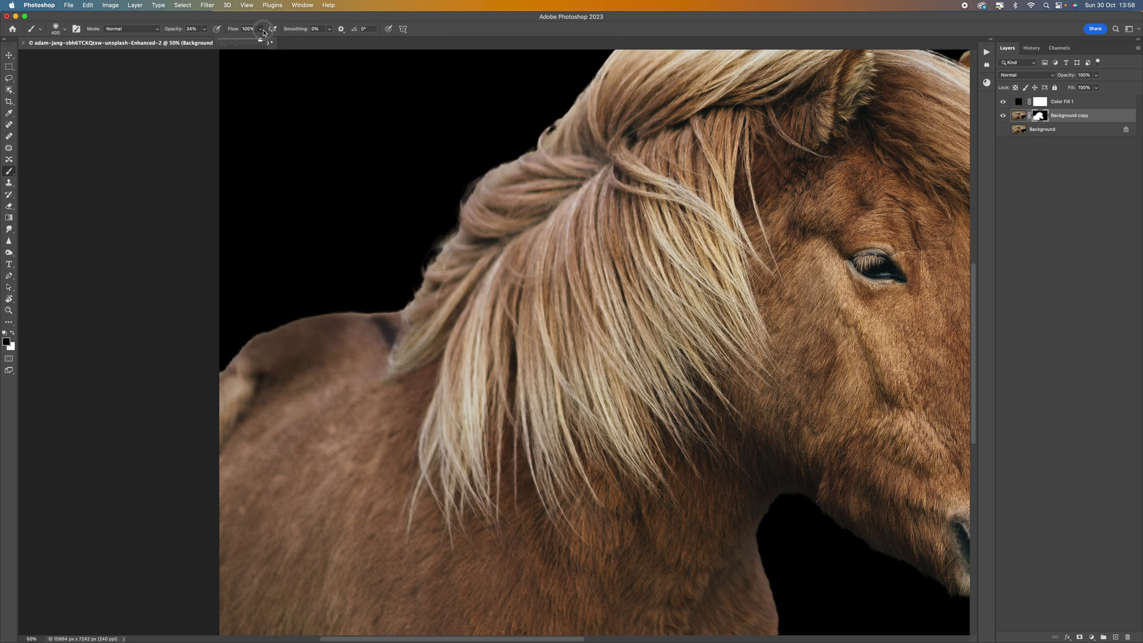
pyautogui.moveTo(238, 51); pyautogui.dragTo(234, 51)
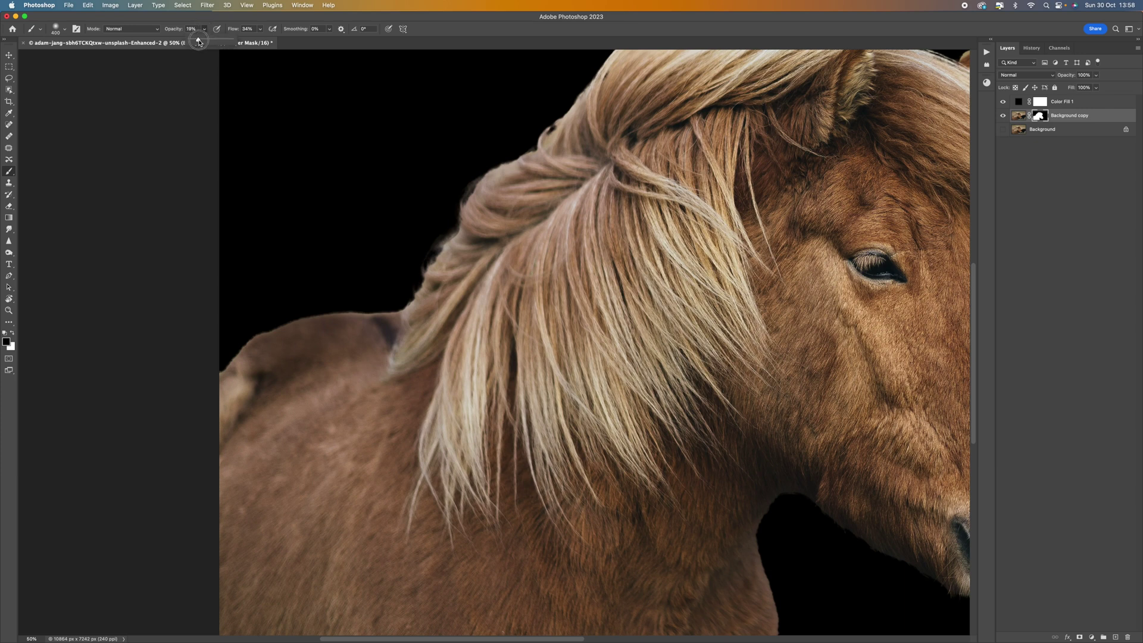
pyautogui.click(259, 29)
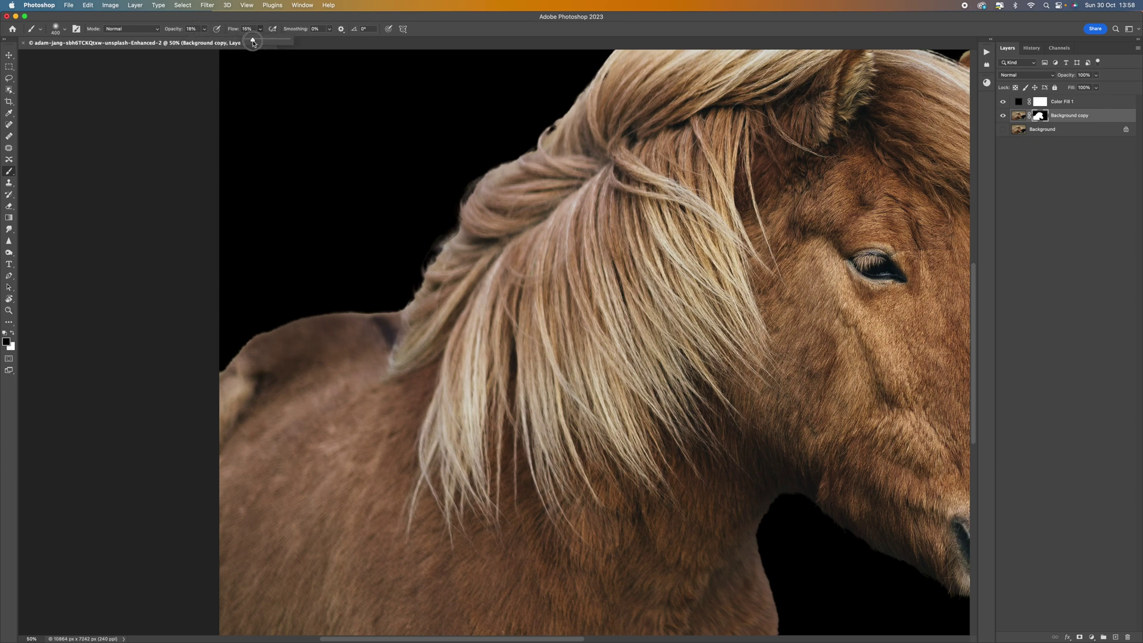
# Step: Resize the soft brush and paint the mask to fade the shoulder's top edge into black
pyautogui.press(']')
pyautogui.press(']')
pyautogui.press(']')
pyautogui.press(']')
pyautogui.press(']')
pyautogui.press(']')
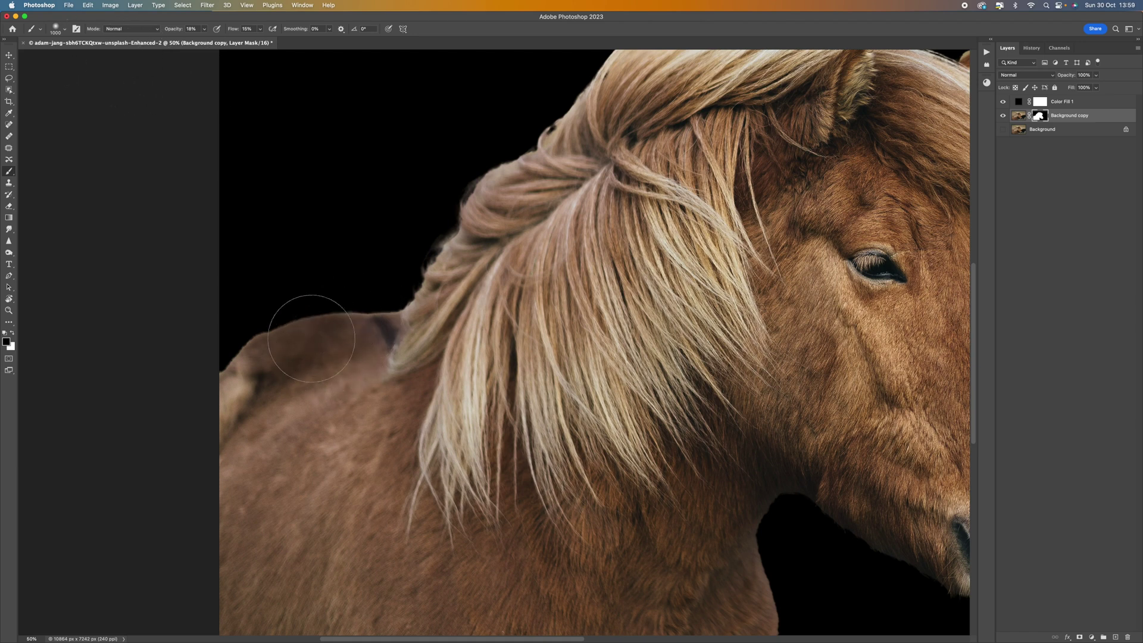
pyautogui.press('[')
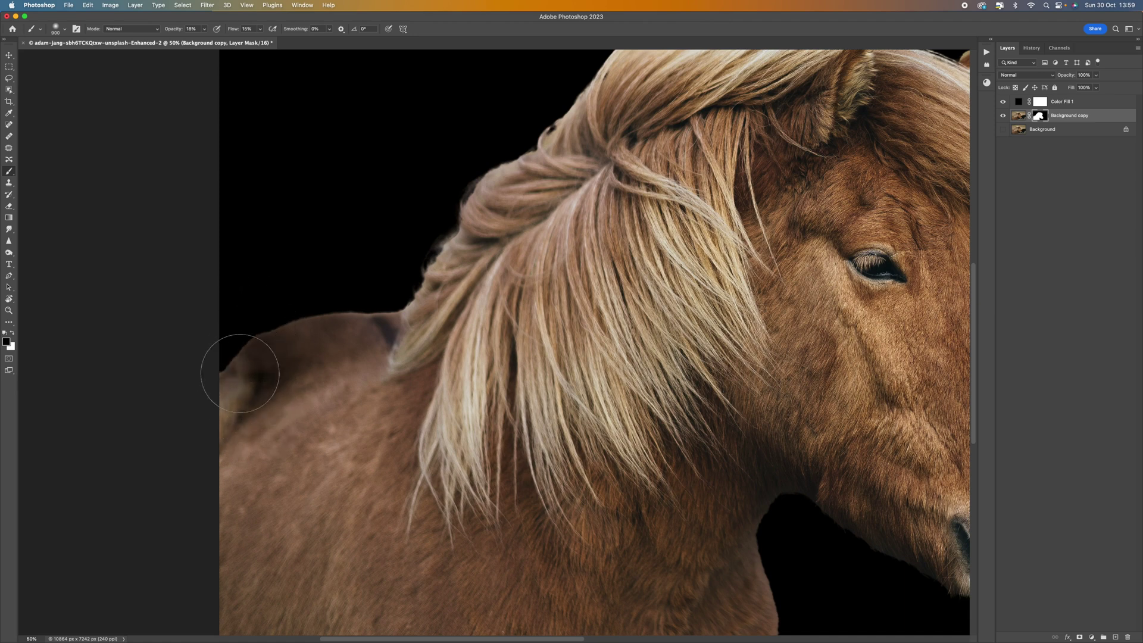
pyautogui.press('[')
pyautogui.press('[')
pyautogui.press('[')
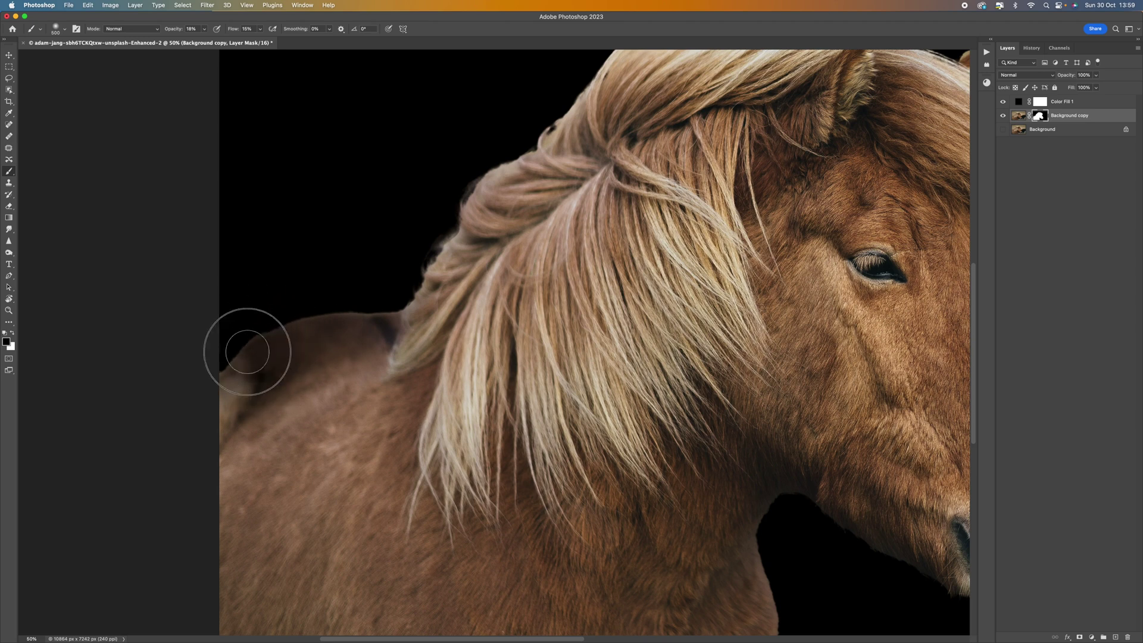
pyautogui.moveTo(256, 352)
pyautogui.mouseDown()
pyautogui.moveTo(227, 391)
pyautogui.moveTo(244, 355)
pyautogui.moveTo(232, 342)
pyautogui.moveTo(222, 386)
pyautogui.moveTo(214, 381)
pyautogui.moveTo(242, 355)
pyautogui.moveTo(258, 358)
pyautogui.moveTo(237, 370)
pyautogui.moveTo(254, 332)
pyautogui.moveTo(278, 332)
pyautogui.moveTo(278, 368)
pyautogui.moveTo(358, 308)
pyautogui.moveTo(395, 306)
pyautogui.mouseUp()
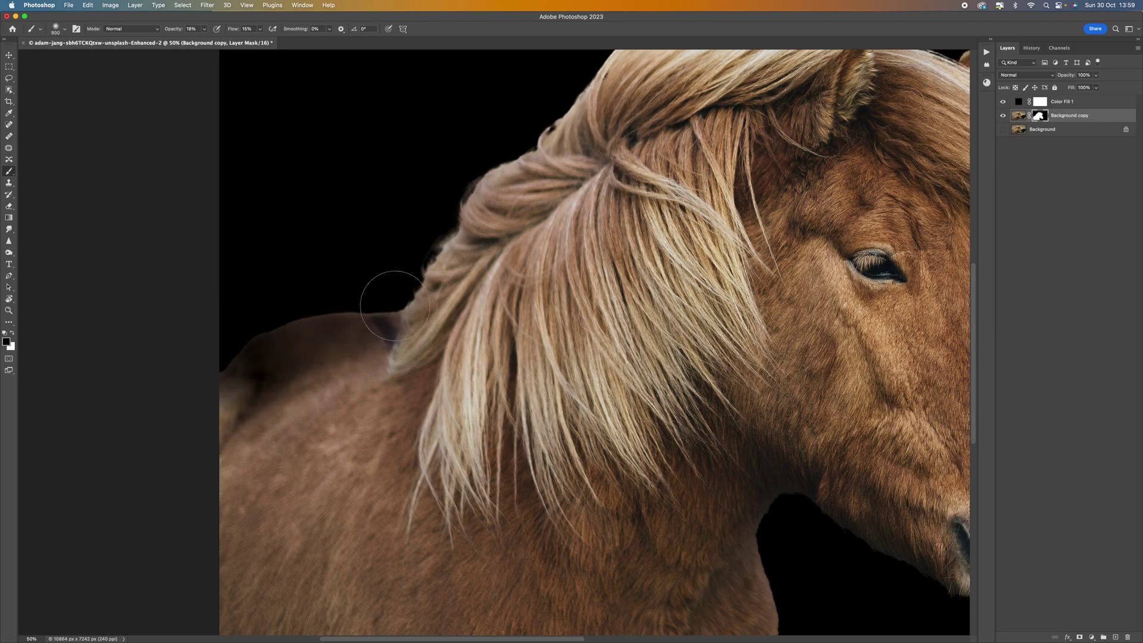
pyautogui.moveTo(336, 340)
pyautogui.mouseDown()
pyautogui.moveTo(306, 331)
pyautogui.moveTo(311, 319)
pyautogui.moveTo(269, 346)
pyautogui.moveTo(274, 309)
pyautogui.moveTo(283, 313)
pyautogui.moveTo(254, 355)
pyautogui.mouseUp()
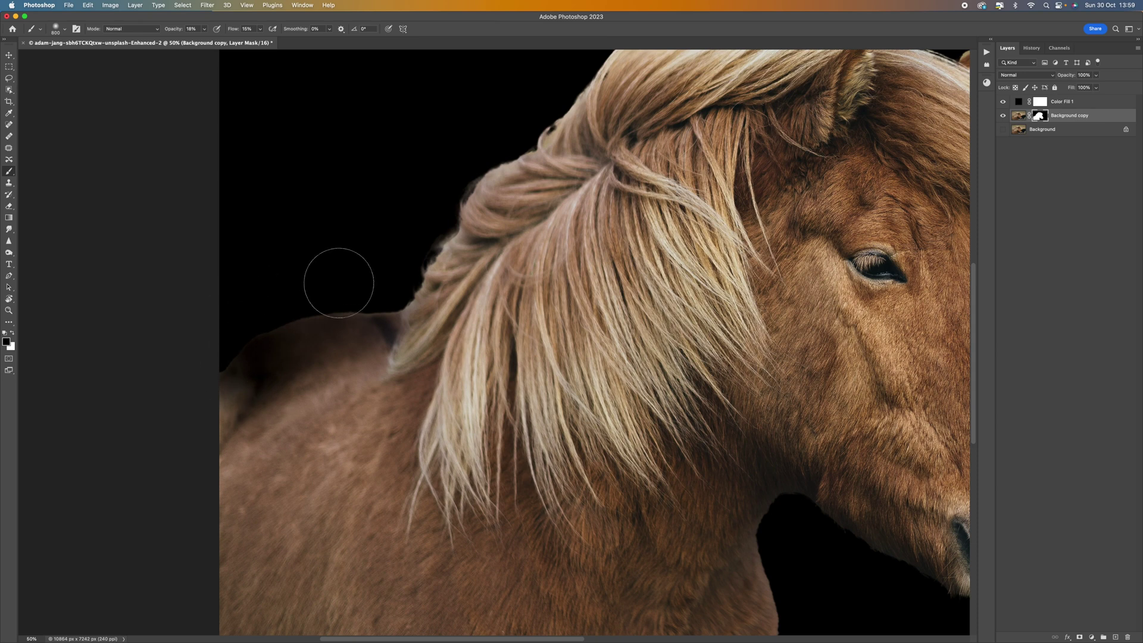
pyautogui.moveTo(302, 348); pyautogui.dragTo(384, 305)
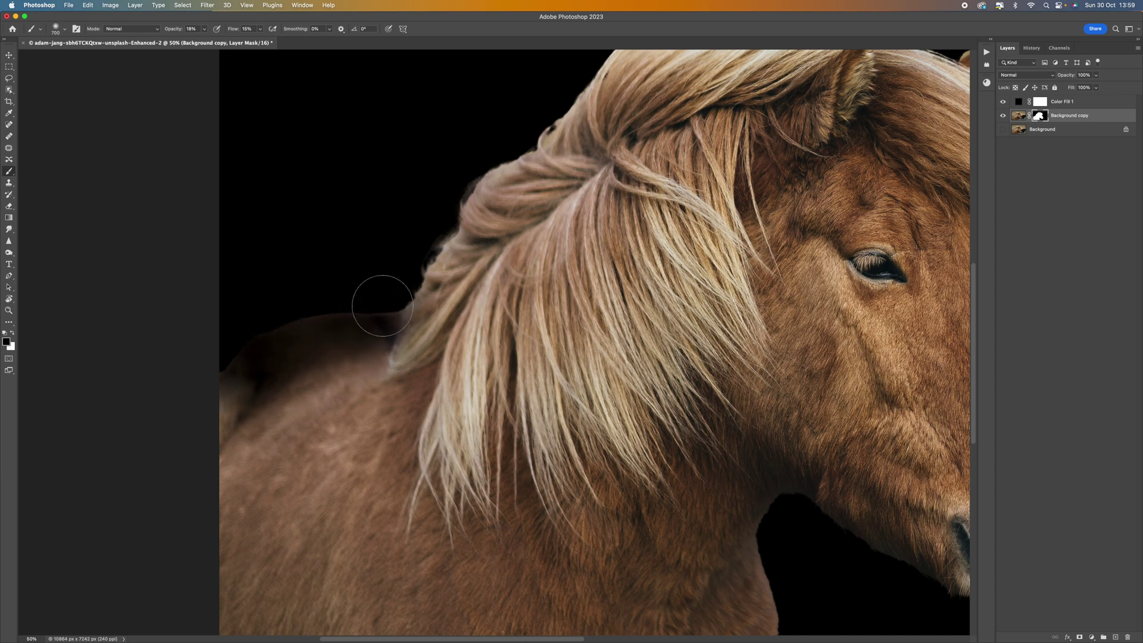
pyautogui.moveTo(341, 294)
pyautogui.mouseDown()
pyautogui.moveTo(278, 321)
pyautogui.moveTo(373, 301)
pyautogui.moveTo(321, 324)
pyautogui.moveTo(304, 357)
pyautogui.moveTo(366, 308)
pyautogui.moveTo(261, 341)
pyautogui.moveTo(344, 312)
pyautogui.moveTo(376, 323)
pyautogui.moveTo(392, 301)
pyautogui.moveTo(375, 308)
pyautogui.moveTo(317, 288)
pyautogui.moveTo(258, 324)
pyautogui.moveTo(297, 300)
pyautogui.mouseUp()
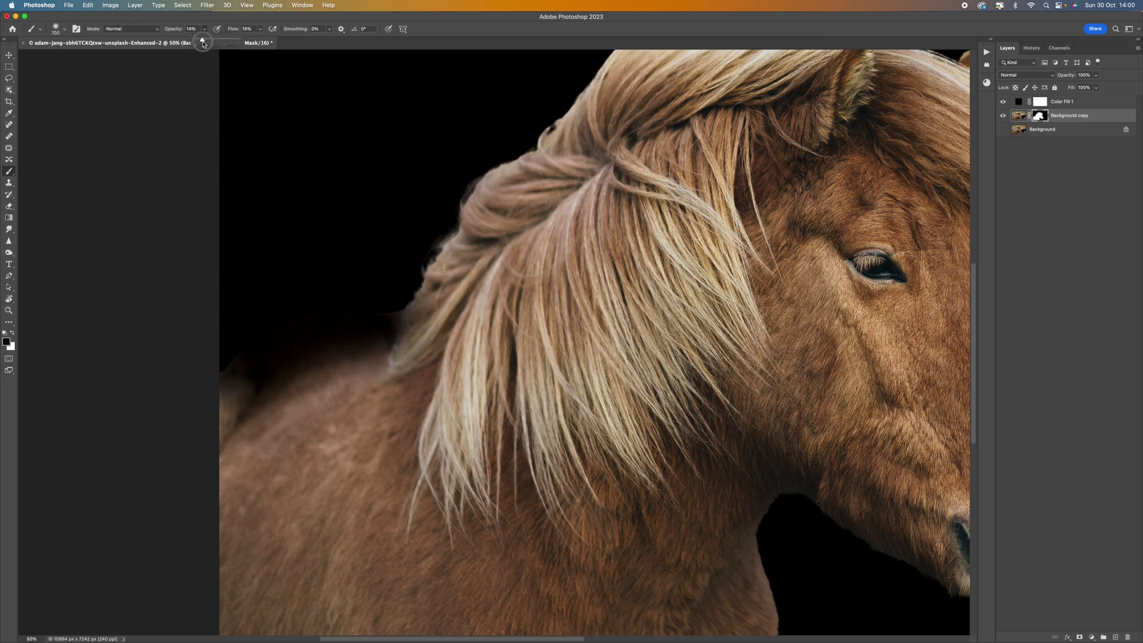
# Step: At 10% opacity and lower flow, darken the shoulder edge and the brownish halo at the mane base
pyautogui.moveTo(202, 44); pyautogui.dragTo(256, 42)
pyautogui.click(261, 30)
pyautogui.press(']')
pyautogui.press(']')
pyautogui.press(']')
pyautogui.press(']')
pyautogui.press(']')
pyautogui.moveTo(256, 429)
pyautogui.mouseDown()
pyautogui.moveTo(258, 345)
pyautogui.moveTo(256, 420)
pyautogui.moveTo(268, 383)
pyautogui.moveTo(268, 409)
pyautogui.moveTo(255, 436)
pyautogui.mouseUp()
pyautogui.moveTo(266, 382)
pyautogui.mouseDown()
pyautogui.moveTo(255, 399)
pyautogui.moveTo(273, 384)
pyautogui.moveTo(270, 411)
pyautogui.moveTo(364, 326)
pyautogui.moveTo(344, 357)
pyautogui.moveTo(377, 301)
pyautogui.moveTo(390, 327)
pyautogui.moveTo(378, 297)
pyautogui.moveTo(394, 314)
pyautogui.mouseUp()
pyautogui.press('[')
pyautogui.press('[')
pyautogui.press('[')
pyautogui.press('[')
pyautogui.press('[')
pyautogui.press('[')
pyautogui.press('[')
pyautogui.press('[')
pyautogui.press('[')
pyautogui.press('[')
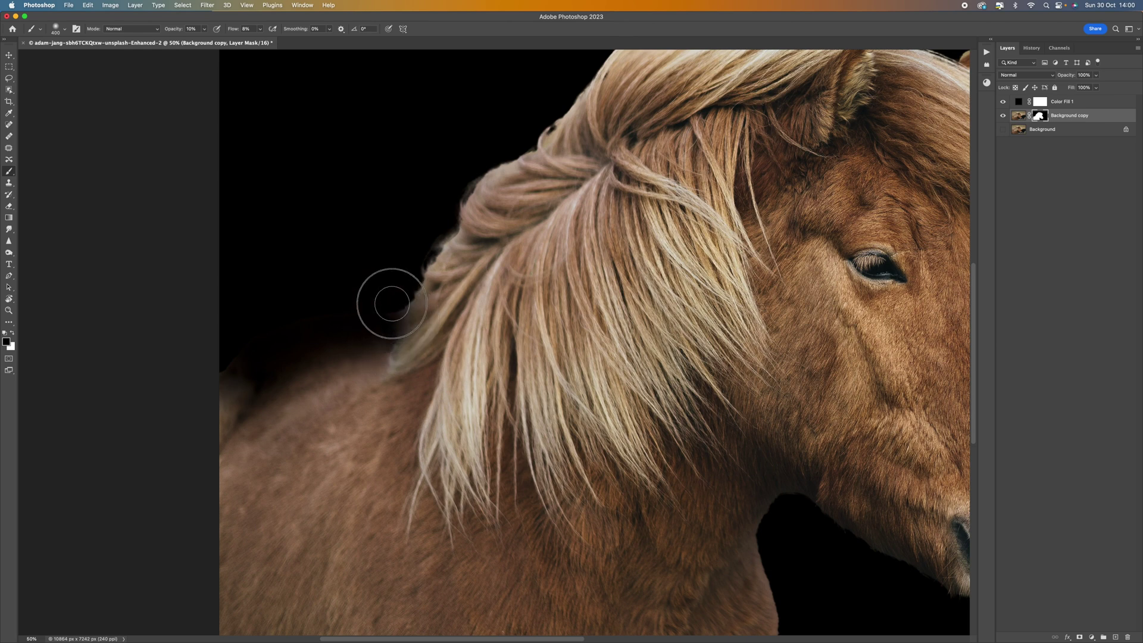
pyautogui.moveTo(384, 328); pyautogui.dragTo(393, 348)
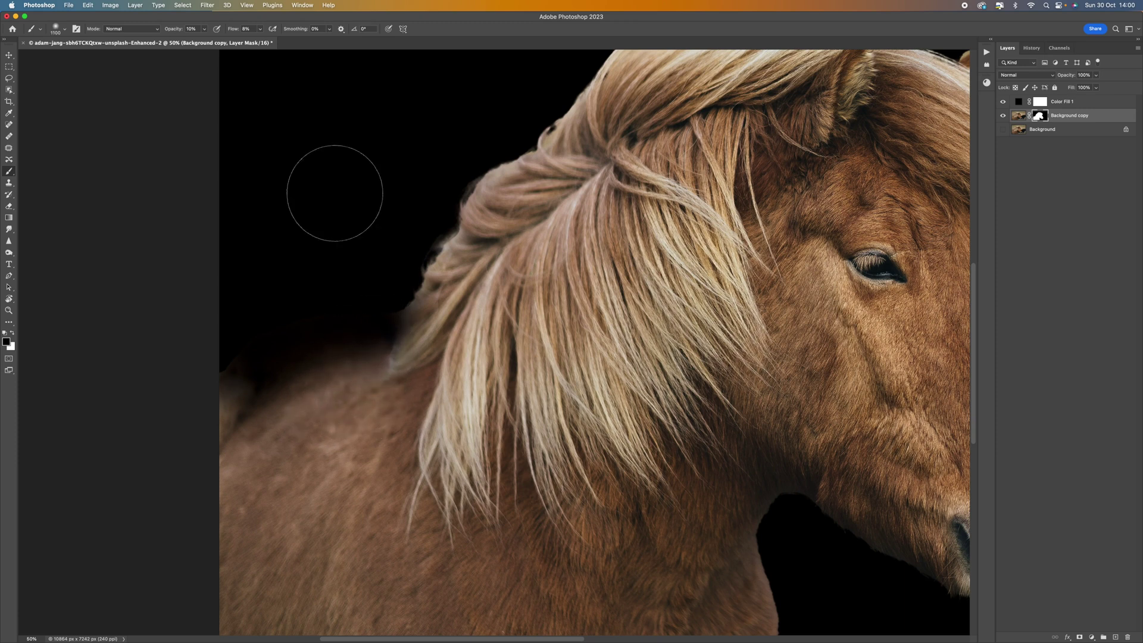
# Step: Raise brush opacity to 22% and flow, then further darken the shoulder edge
pyautogui.click(260, 31)
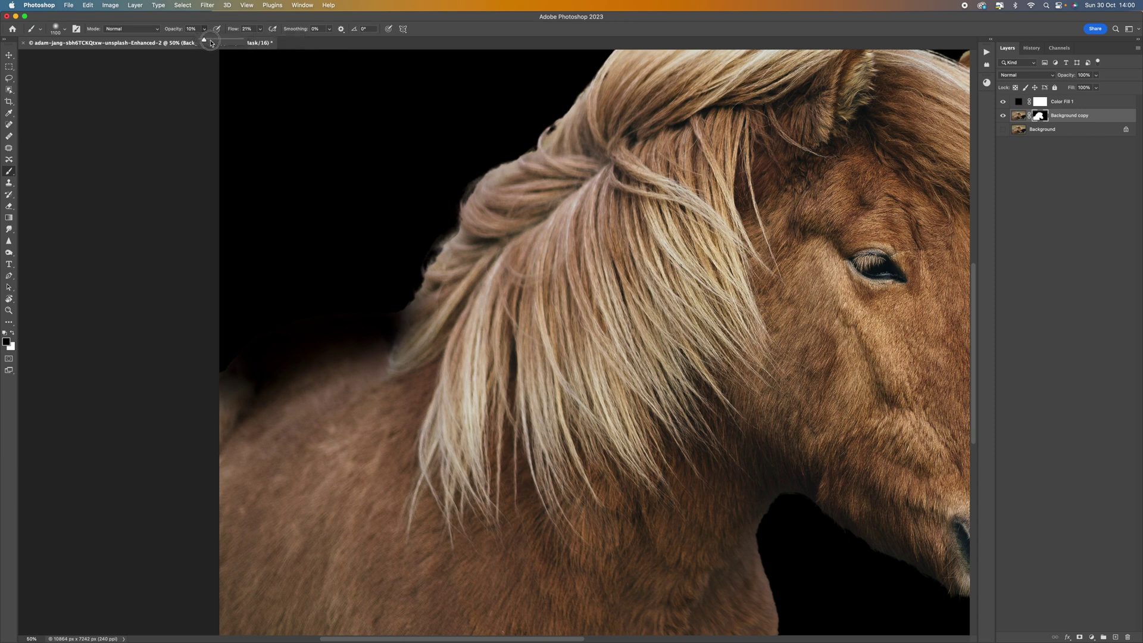
pyautogui.moveTo(208, 44); pyautogui.dragTo(211, 44)
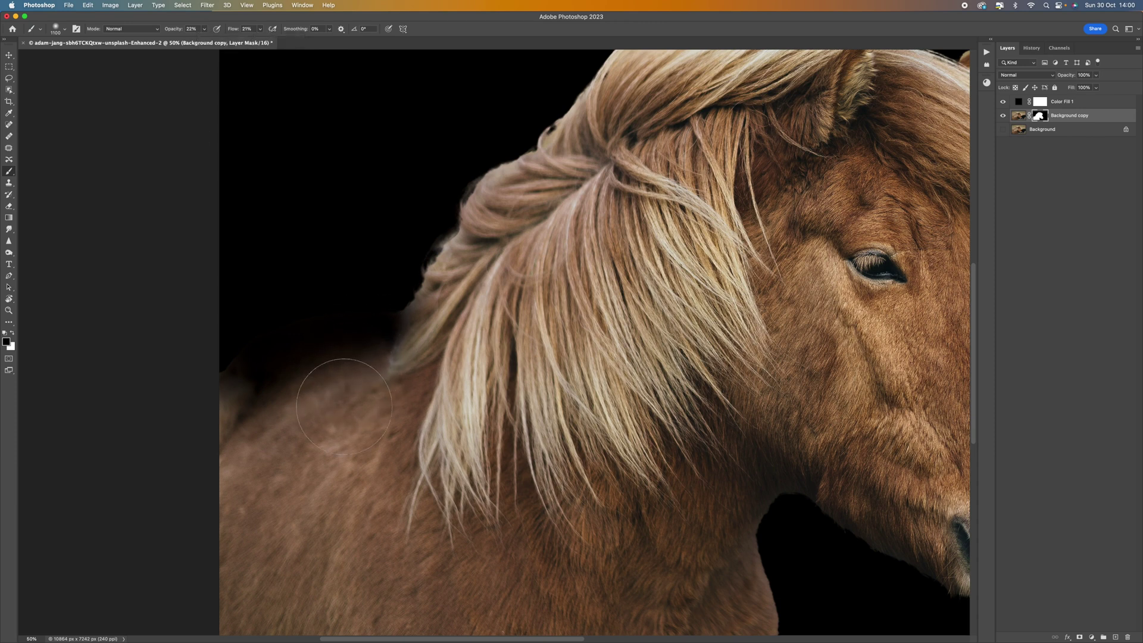
pyautogui.press(']')
pyautogui.press(']')
pyautogui.press(']')
pyautogui.press(']')
pyautogui.press(']')
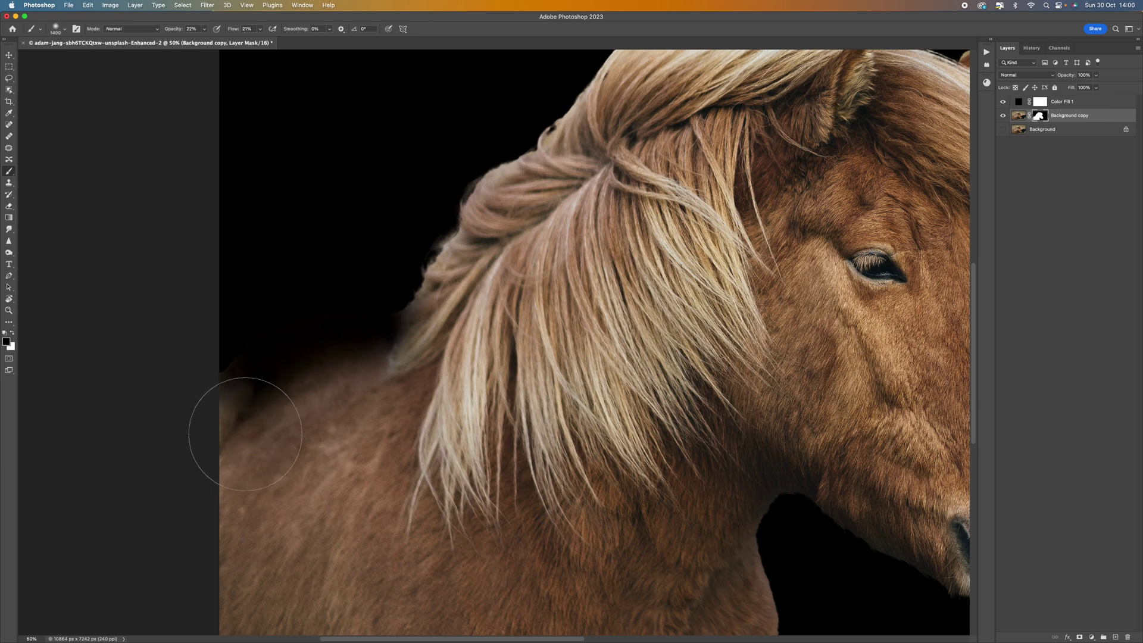
pyautogui.moveTo(244, 433)
pyautogui.mouseDown()
pyautogui.moveTo(245, 456)
pyautogui.moveTo(258, 383)
pyautogui.moveTo(319, 372)
pyautogui.moveTo(335, 397)
pyautogui.moveTo(358, 397)
pyautogui.moveTo(351, 425)
pyautogui.moveTo(298, 447)
pyautogui.moveTo(241, 433)
pyautogui.moveTo(219, 526)
pyautogui.moveTo(281, 414)
pyautogui.moveTo(333, 405)
pyautogui.moveTo(316, 468)
pyautogui.moveTo(338, 429)
pyautogui.moveTo(339, 460)
pyautogui.mouseUp()
pyautogui.press('super+minus')
pyautogui.press('super+minus')
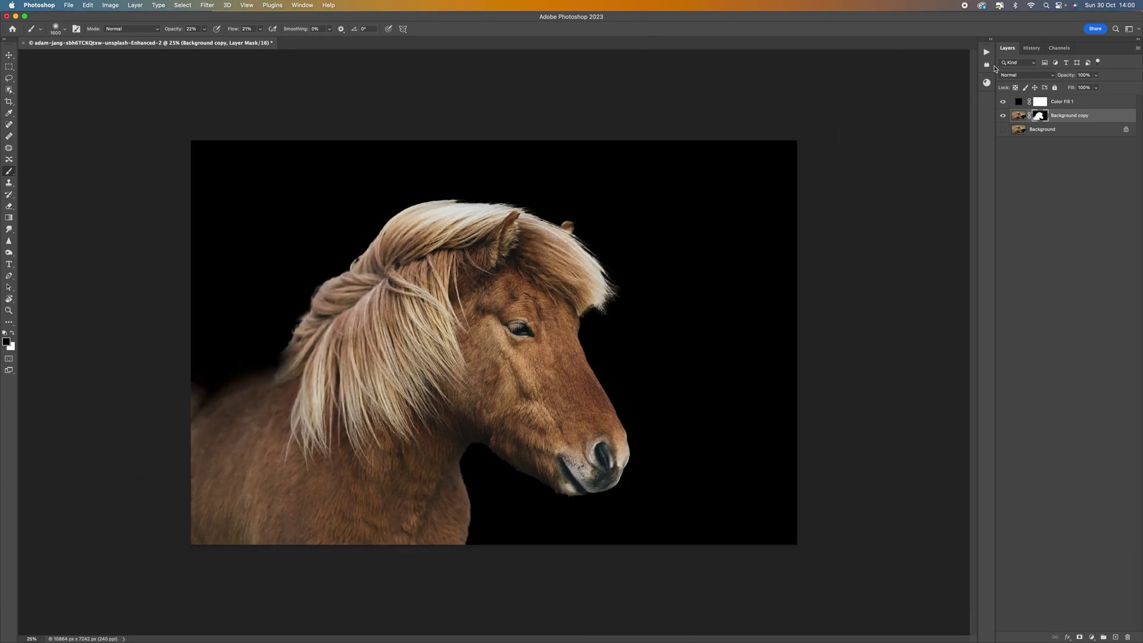
# Step: Zoom back to 50% on the horse's chest and muzzle, and shrink the brush
pyautogui.press('super+plus')
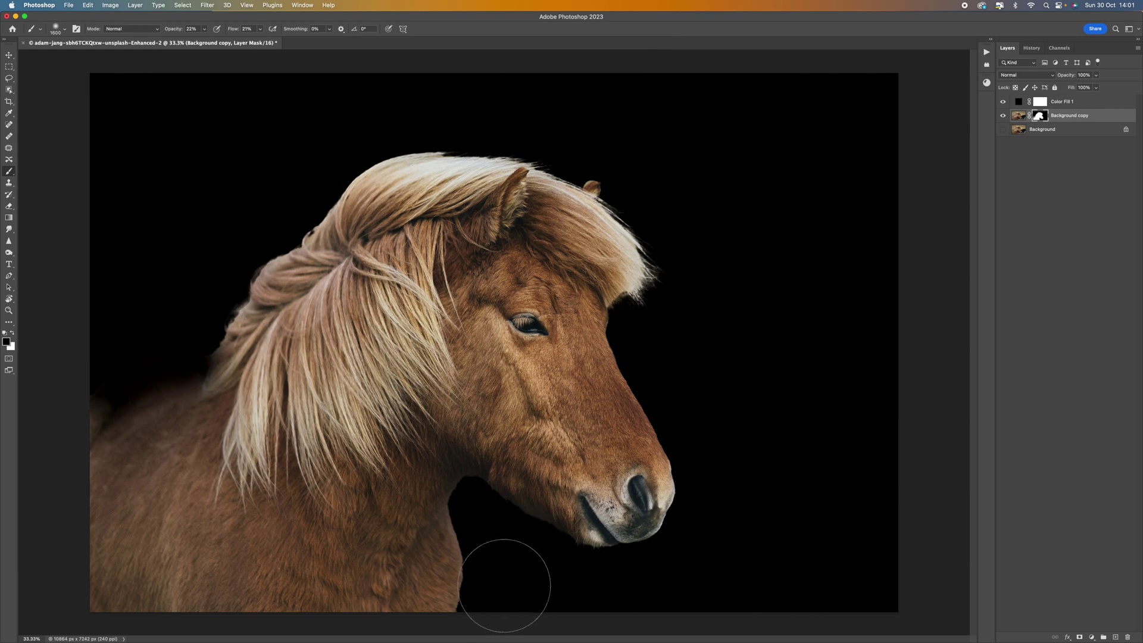
pyautogui.press('super+equal')
pyautogui.scroll(-5, 506, 587)
pyautogui.press('[')
pyautogui.press('[')
pyautogui.press('[')
pyautogui.press('[')
pyautogui.press('[')
pyautogui.press('[')
pyautogui.press('[')
pyautogui.press('[')
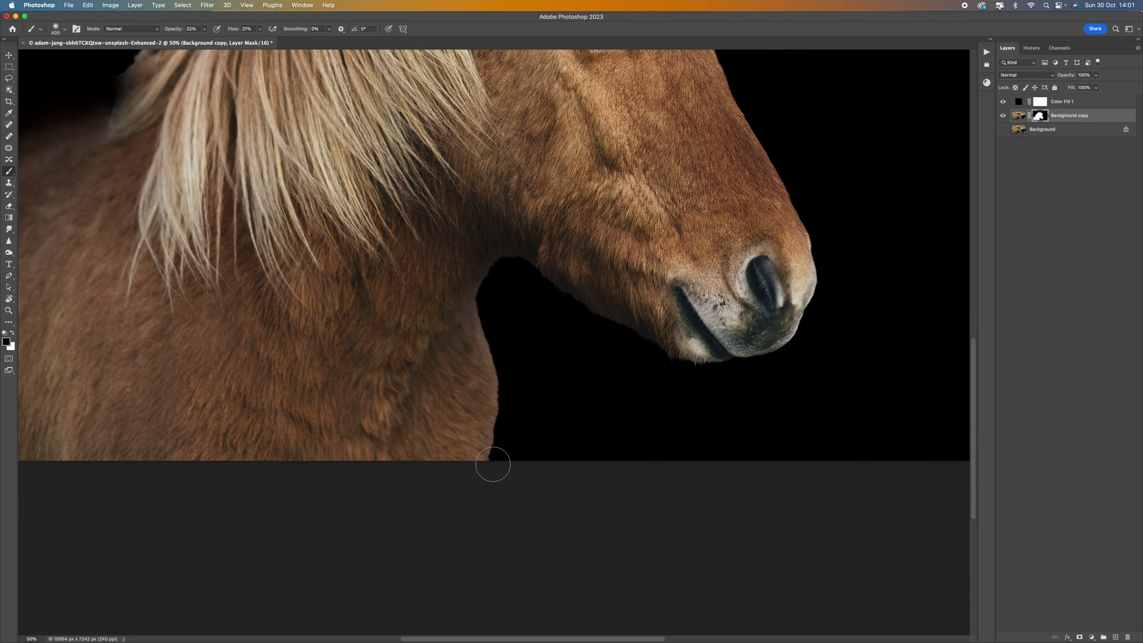
# Step: Paint the mask along the chest, then at 13% opacity darken the neck and chest edge
pyautogui.moveTo(493, 457)
pyautogui.mouseDown()
pyautogui.moveTo(500, 448)
pyautogui.moveTo(498, 472)
pyautogui.moveTo(493, 459)
pyautogui.moveTo(510, 433)
pyautogui.moveTo(507, 452)
pyautogui.moveTo(526, 387)
pyautogui.moveTo(500, 419)
pyautogui.mouseUp()
pyautogui.press(']')
pyautogui.press(']')
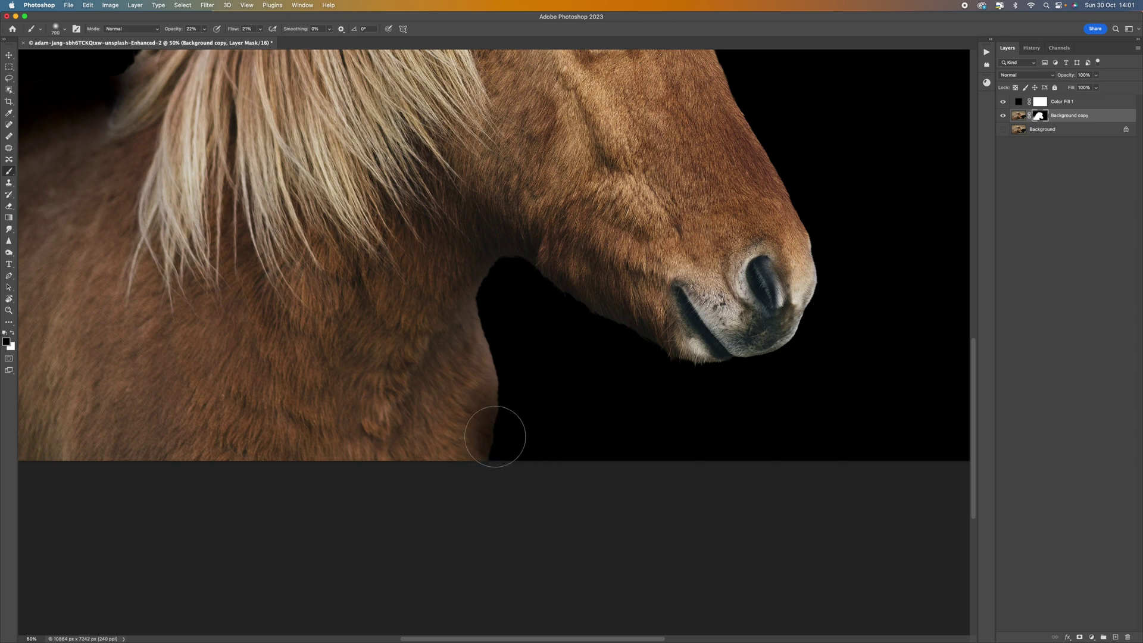
pyautogui.press(']')
pyautogui.press(']')
pyautogui.press(']')
pyautogui.press(']')
pyautogui.press(']')
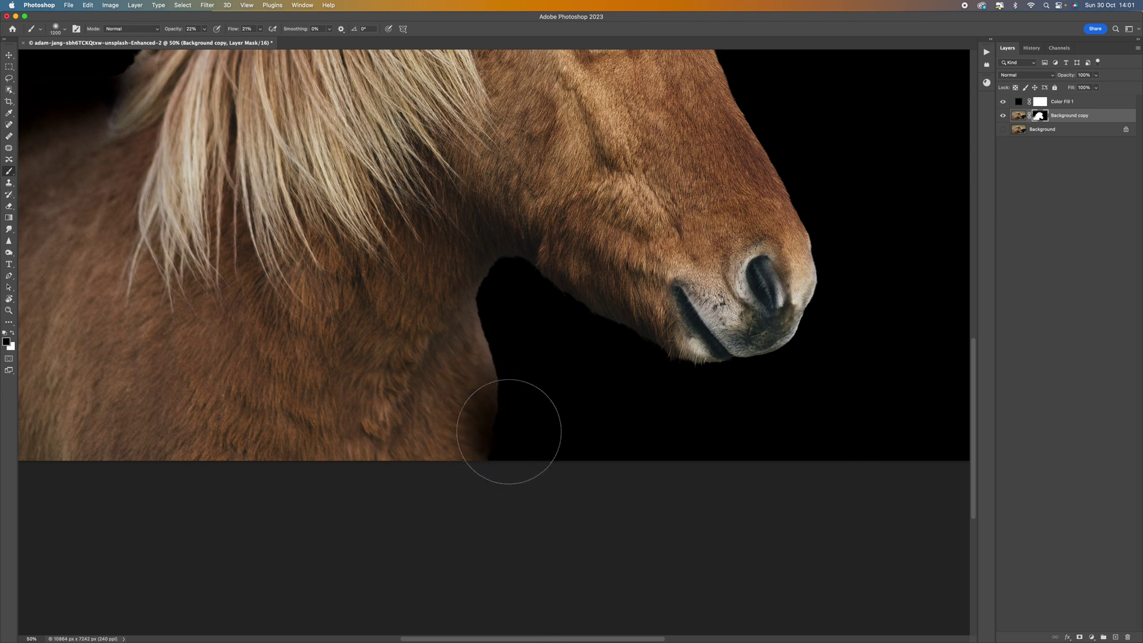
pyautogui.press('[')
pyautogui.press('[')
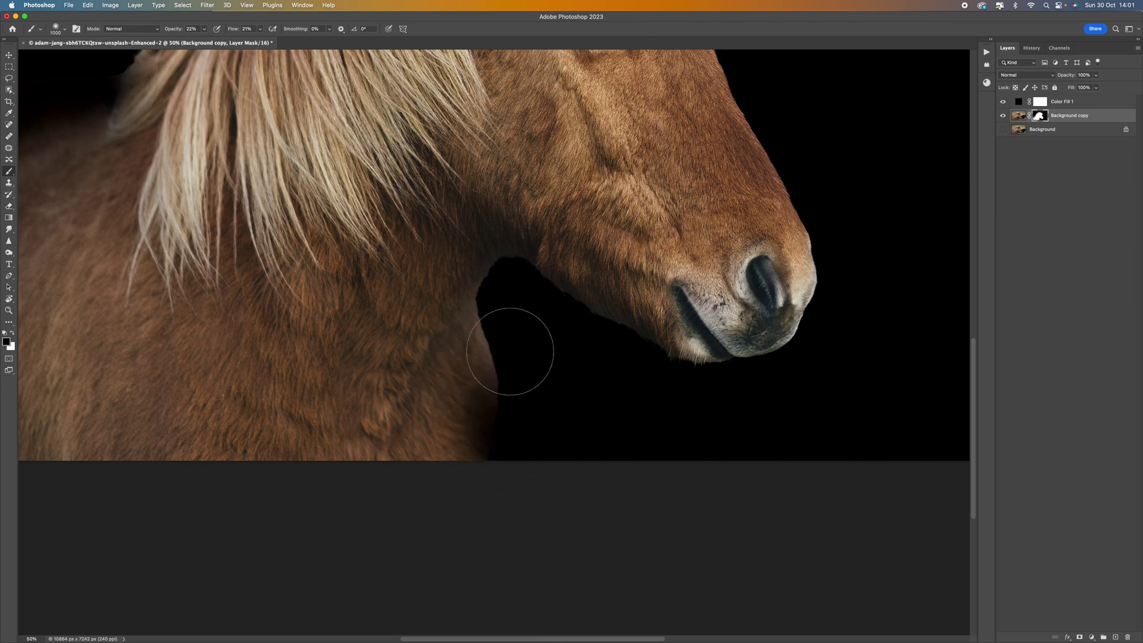
pyautogui.click(260, 29)
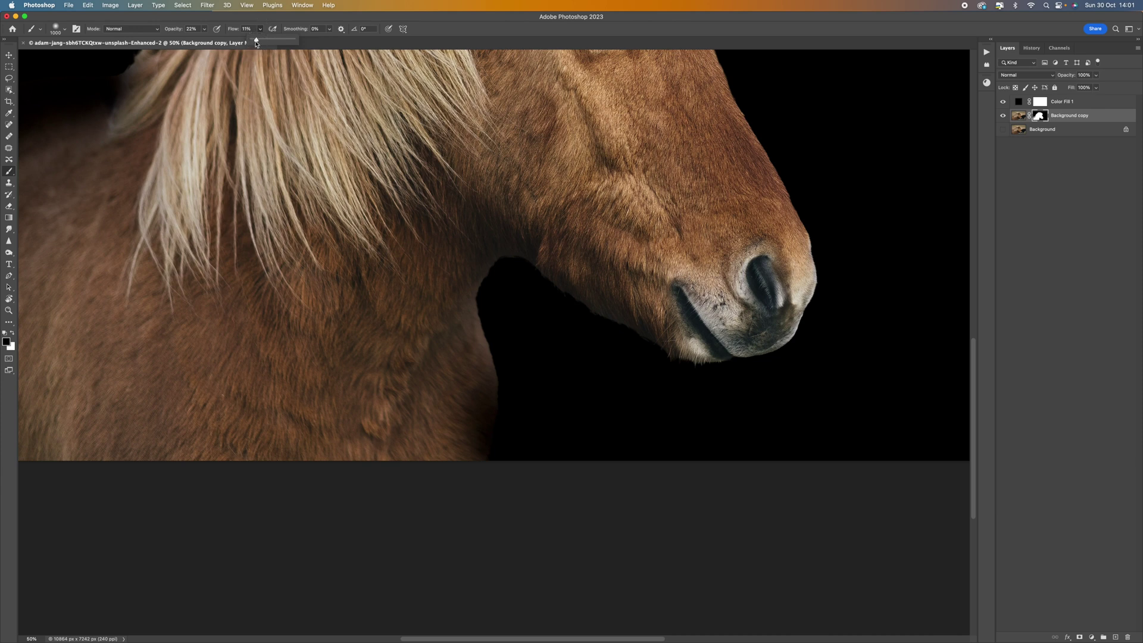
pyautogui.moveTo(206, 33); pyautogui.dragTo(200, 39)
pyautogui.press('[')
pyautogui.press('[')
pyautogui.press('[')
pyautogui.press('[')
pyautogui.press('[')
pyautogui.press('[')
pyautogui.press('[')
pyautogui.press('[')
pyautogui.press('[')
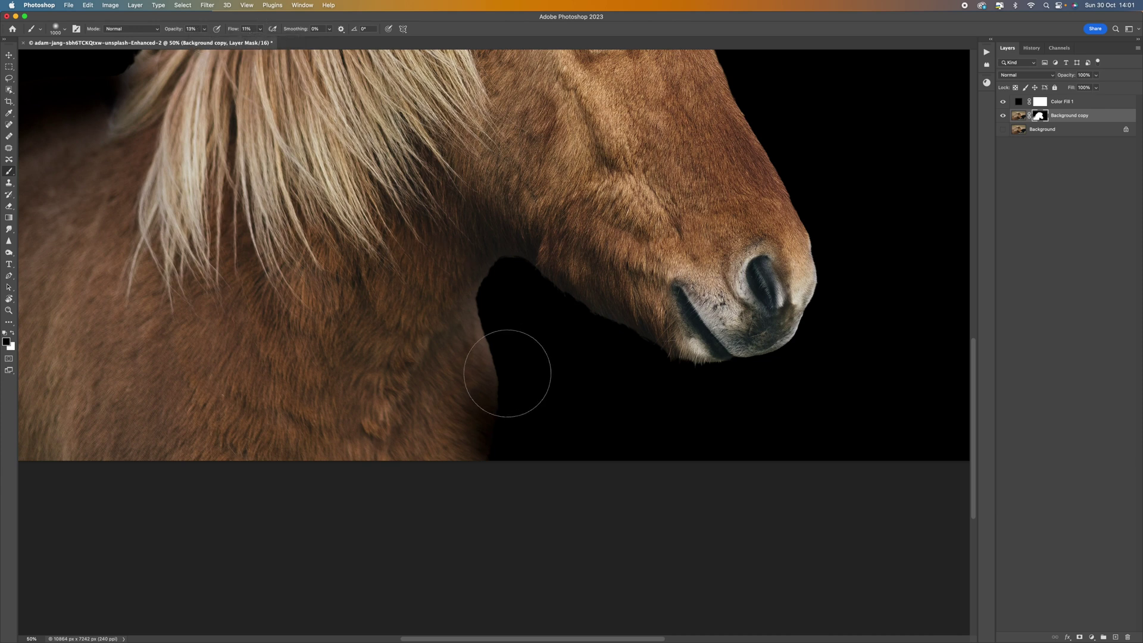
pyautogui.moveTo(486, 272)
pyautogui.mouseDown()
pyautogui.moveTo(502, 326)
pyautogui.moveTo(480, 344)
pyautogui.moveTo(513, 386)
pyautogui.moveTo(531, 377)
pyautogui.moveTo(492, 322)
pyautogui.moveTo(510, 340)
pyautogui.moveTo(497, 352)
pyautogui.mouseUp()
# Step: Set the brush to 21% opacity and 29% flow and enlarge it
pyautogui.press('2')
pyautogui.press('1')
pyautogui.hotkey('shift', '2')
pyautogui.hotkey('shift', '9')
pyautogui.press(']')
pyautogui.press(']')
pyautogui.press(']')
pyautogui.press(']')
pyautogui.press(']')
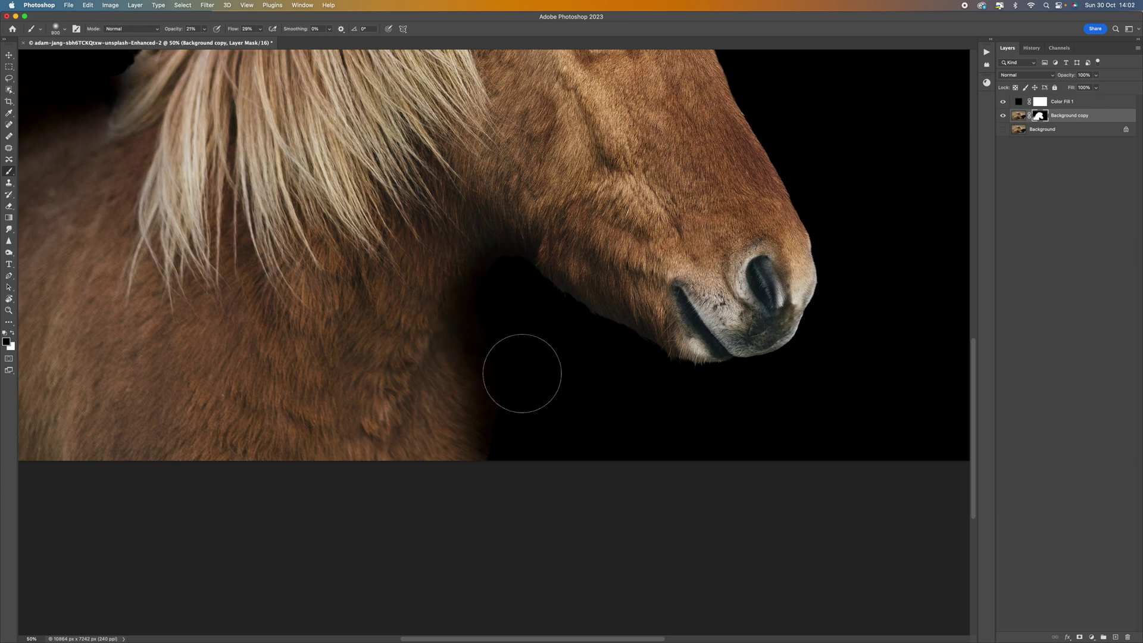
pyautogui.press(']')
pyautogui.press(']')
pyautogui.press(']')
pyautogui.press(']')
pyautogui.press(']')
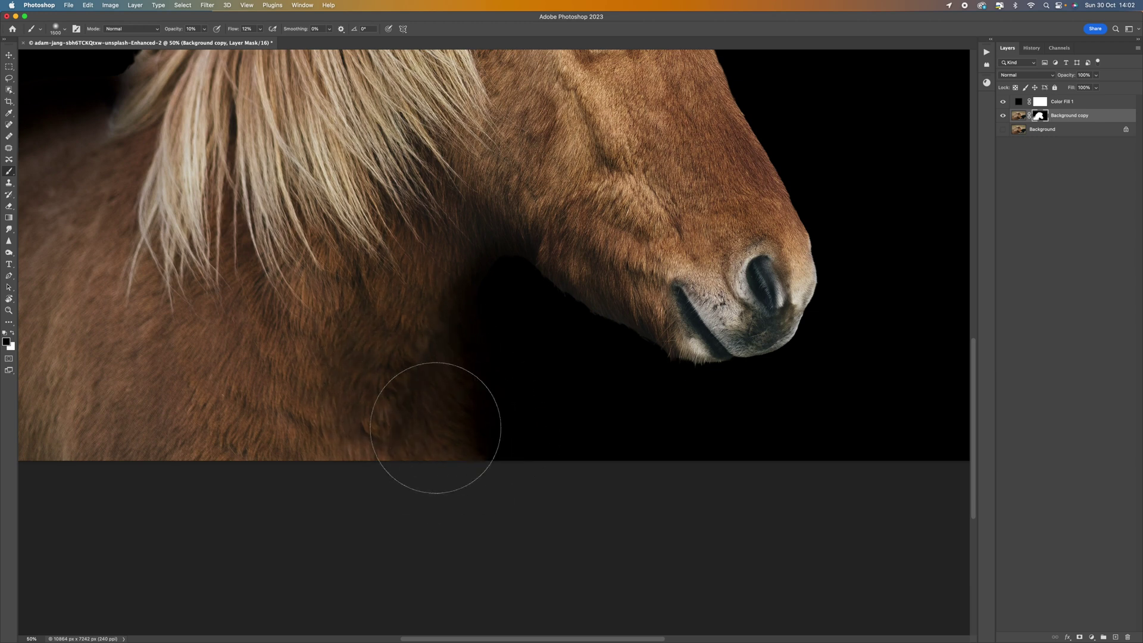
pyautogui.press('[')
pyautogui.press('[')
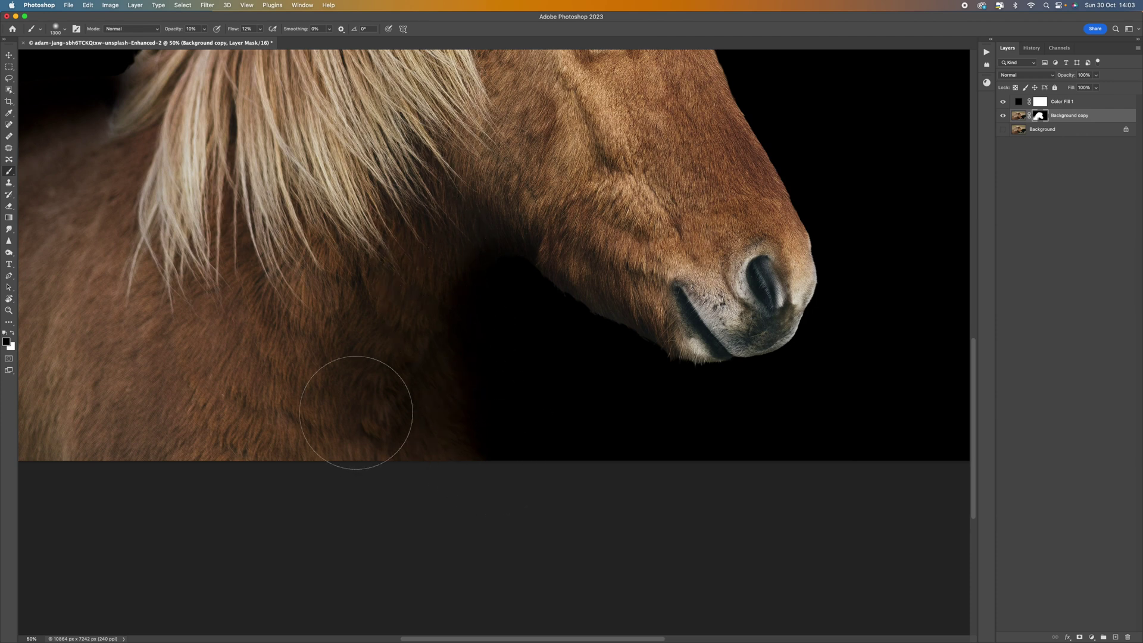
pyautogui.press('super+minus')
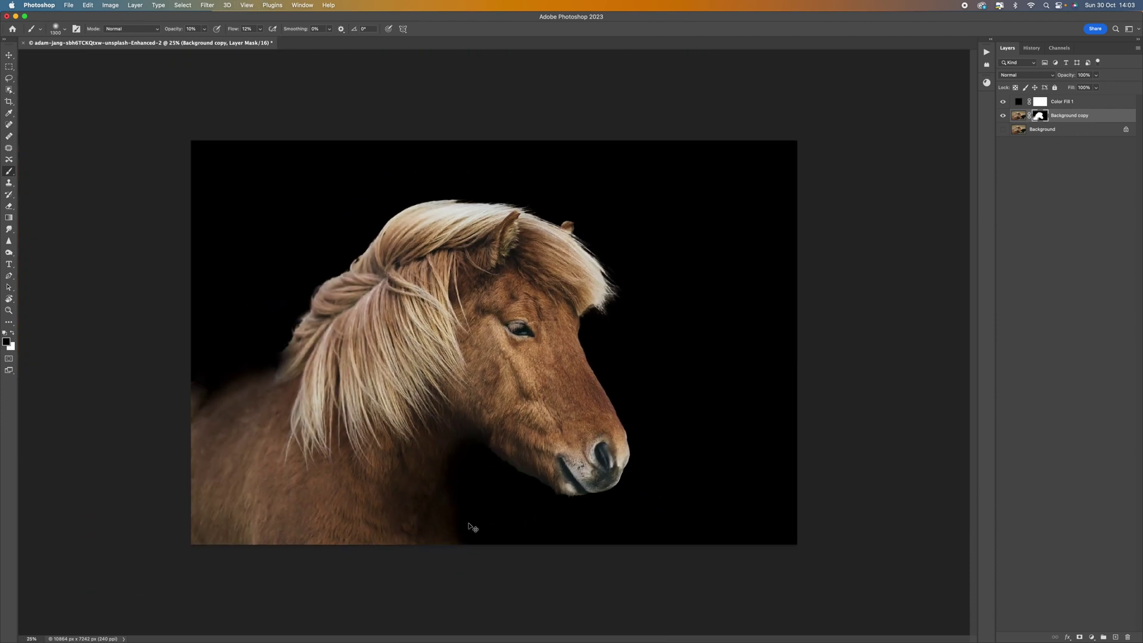
# Step: Zoom in on the horse's head and darken the fur left of the jaw
pyautogui.press('super+plus')
pyautogui.press('super+plus')
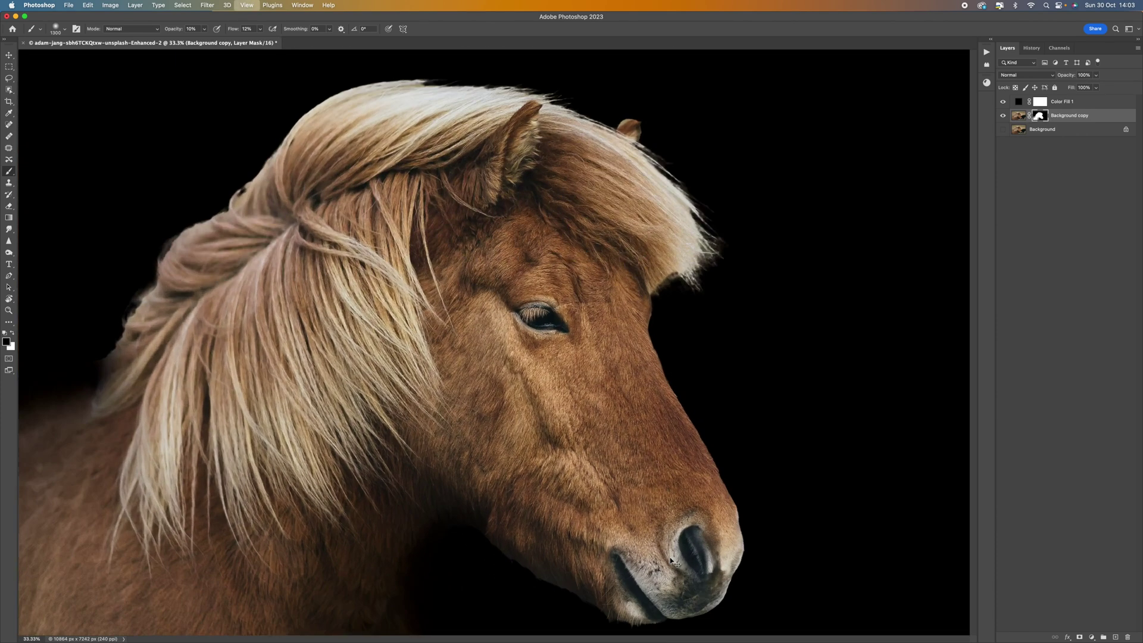
pyautogui.press('super+plus')
pyautogui.moveTo(613, 506); pyautogui.dragTo(796, 425)
pyautogui.moveTo(477, 172); pyautogui.dragTo(433, 173)
pyautogui.press('[')
pyautogui.press('[')
pyautogui.press('[')
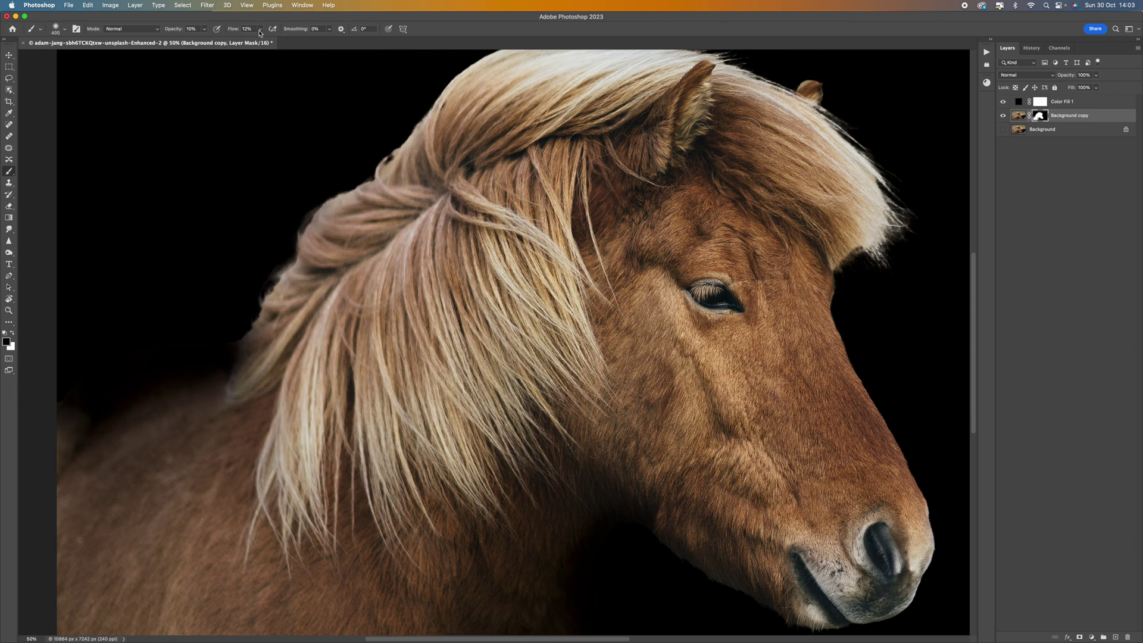
pyautogui.press('[')
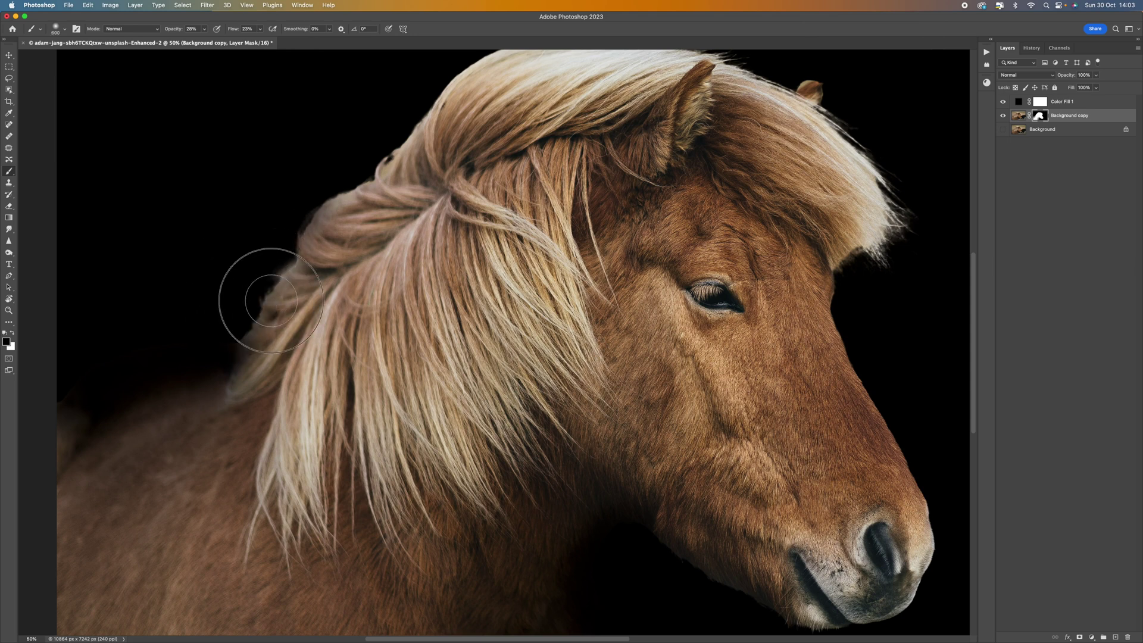
pyautogui.press(']')
pyautogui.moveTo(649, 561)
pyautogui.mouseDown()
pyautogui.moveTo(483, 338)
pyautogui.moveTo(357, 345)
pyautogui.mouseUp()
pyautogui.press('[')
pyautogui.press(']')
pyautogui.press(']')
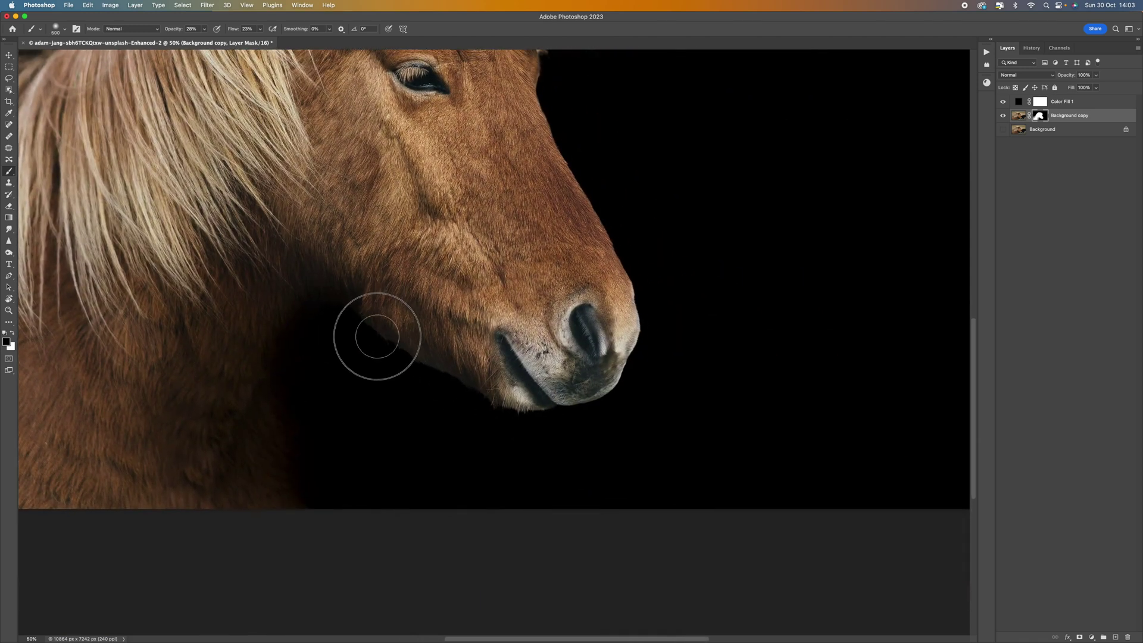
pyautogui.click(348, 352)
# Step: Set the mask brush to 13% opacity and 13% flow, and shrink it
pyautogui.press('[')
pyautogui.press('[')
pyautogui.press('[')
pyautogui.press('1')
pyautogui.press('3')
pyautogui.hotkey('shift', '1')
pyautogui.hotkey('shift', '3')
pyautogui.press('[')
pyautogui.press('[')
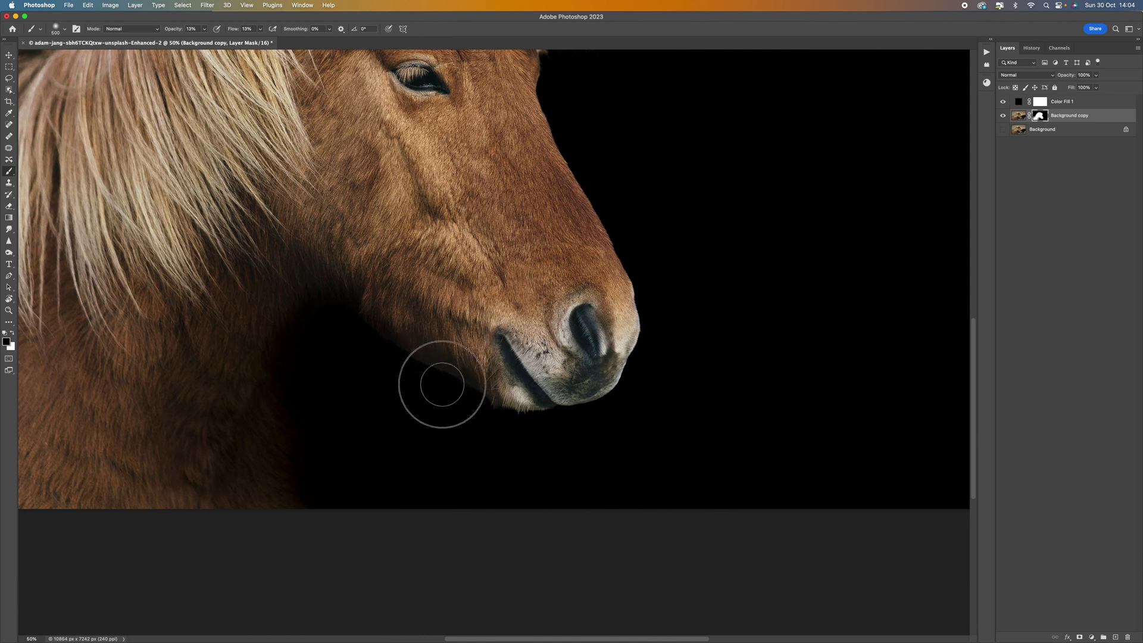
# Step: Paint black along the shadow under the jaw, ending at a brush of about 500 px
pyautogui.moveTo(397, 361)
pyautogui.mouseDown()
pyautogui.moveTo(444, 377)
pyautogui.moveTo(391, 349)
pyautogui.moveTo(359, 309)
pyautogui.moveTo(362, 324)
pyautogui.mouseUp()
pyautogui.press(']')
pyautogui.press(']')
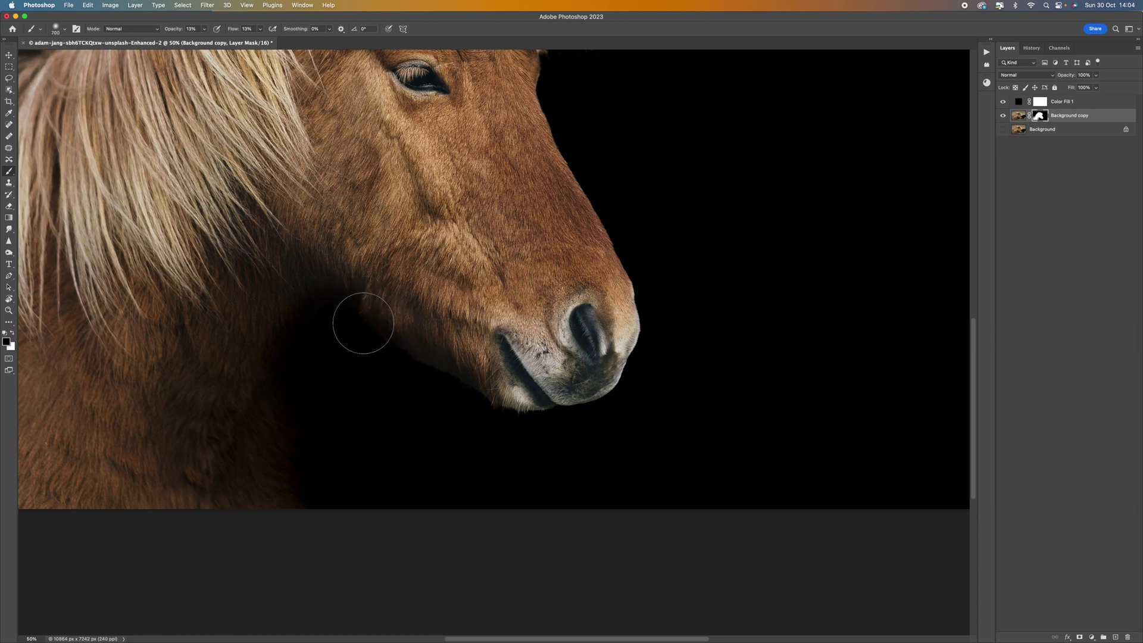
pyautogui.moveTo(416, 363)
pyautogui.mouseDown()
pyautogui.moveTo(439, 378)
pyautogui.moveTo(447, 366)
pyautogui.mouseUp()
pyautogui.moveTo(393, 325)
pyautogui.mouseDown()
pyautogui.moveTo(415, 338)
pyautogui.moveTo(400, 351)
pyautogui.moveTo(353, 313)
pyautogui.moveTo(354, 293)
pyautogui.moveTo(378, 303)
pyautogui.moveTo(366, 284)
pyautogui.moveTo(375, 311)
pyautogui.mouseUp()
pyautogui.press('[')
pyautogui.press('[')
pyautogui.press('[')
pyautogui.press('[')
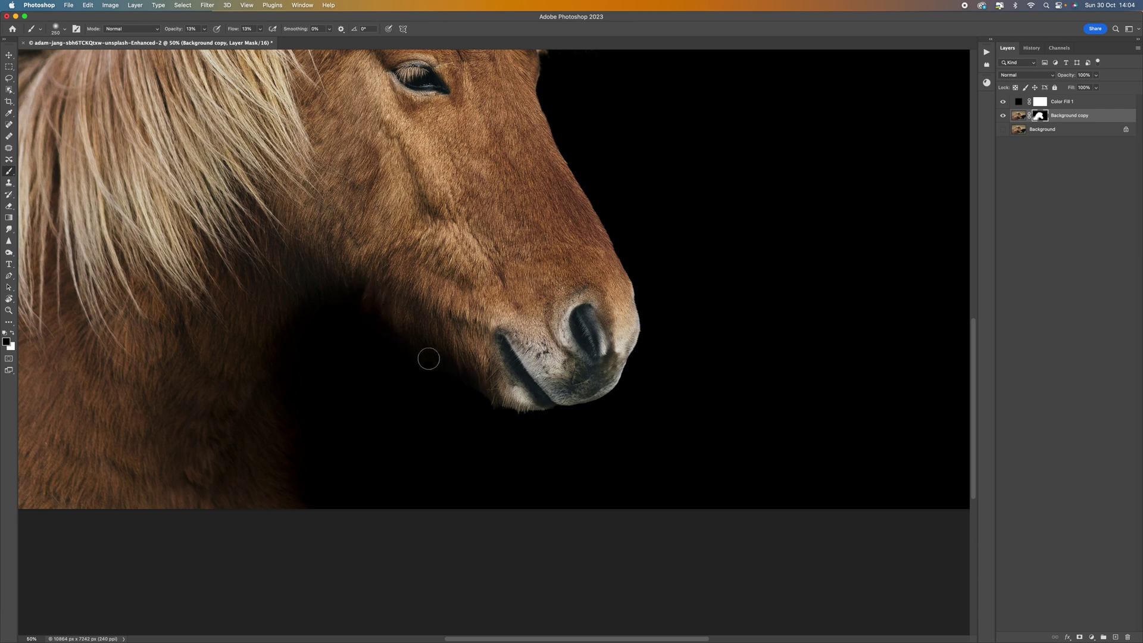
pyautogui.scroll(6, 625, 288)
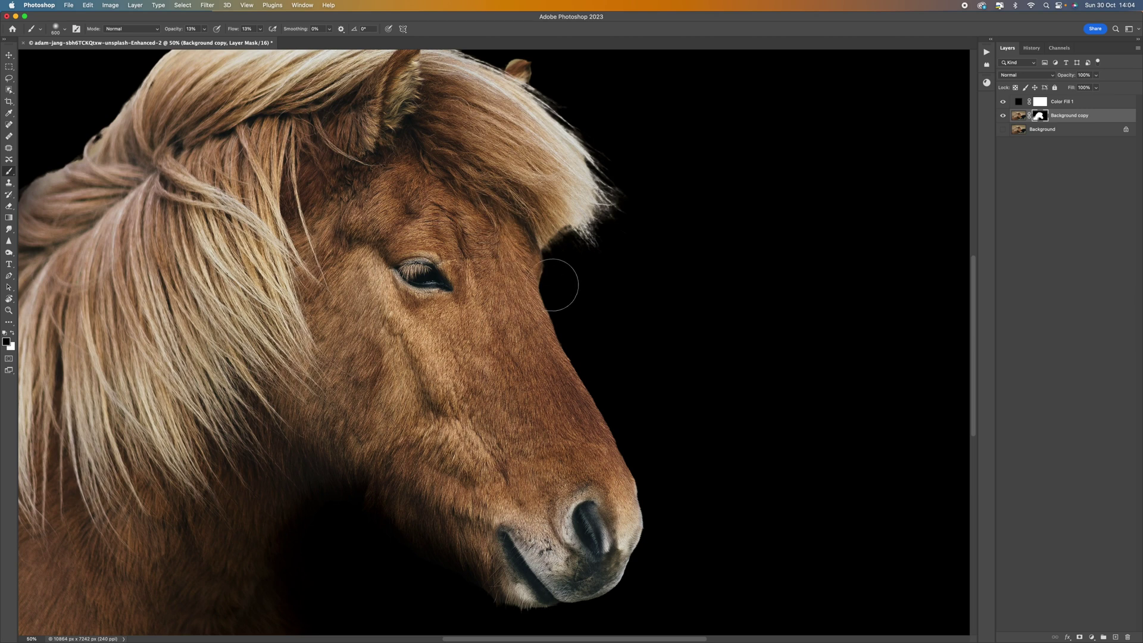
# Step: Paint lightly along the forehead and face edge to the muzzle, ending with an 18% brush at 700 px
pyautogui.moveTo(583, 394)
pyautogui.mouseDown()
pyautogui.moveTo(524, 326)
pyautogui.moveTo(522, 349)
pyautogui.mouseUp()
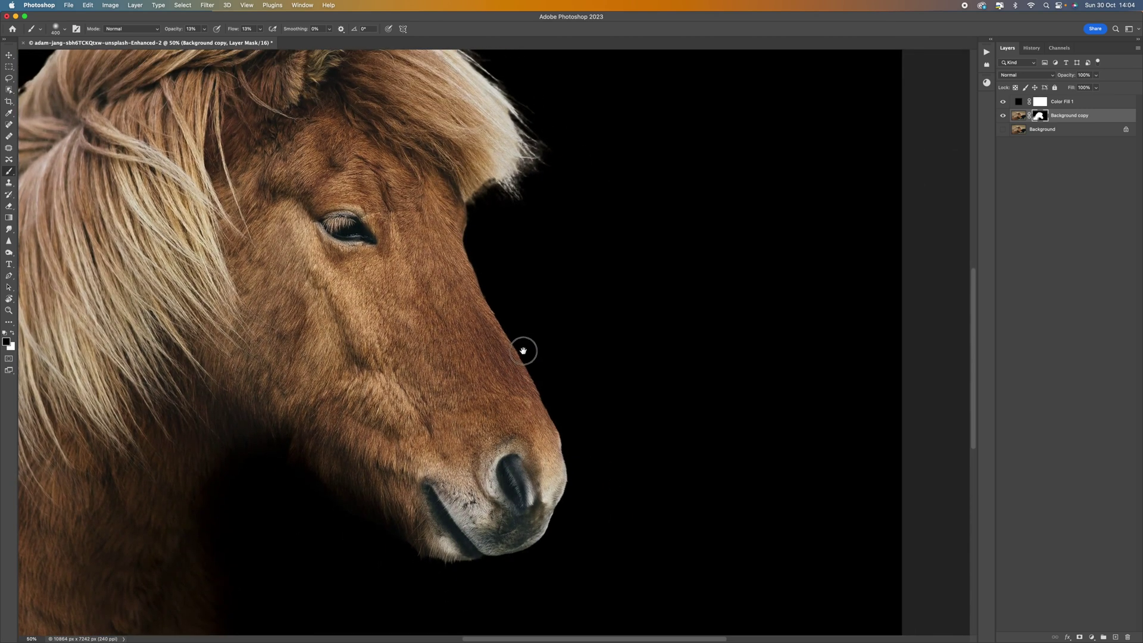
pyautogui.moveTo(474, 225)
pyautogui.mouseDown()
pyautogui.moveTo(487, 242)
pyautogui.moveTo(480, 270)
pyautogui.mouseUp()
pyautogui.press(']')
pyautogui.moveTo(538, 363)
pyautogui.mouseDown()
pyautogui.moveTo(582, 475)
pyautogui.moveTo(554, 447)
pyautogui.mouseUp()
pyautogui.press(']')
pyautogui.press(']')
pyautogui.press(']')
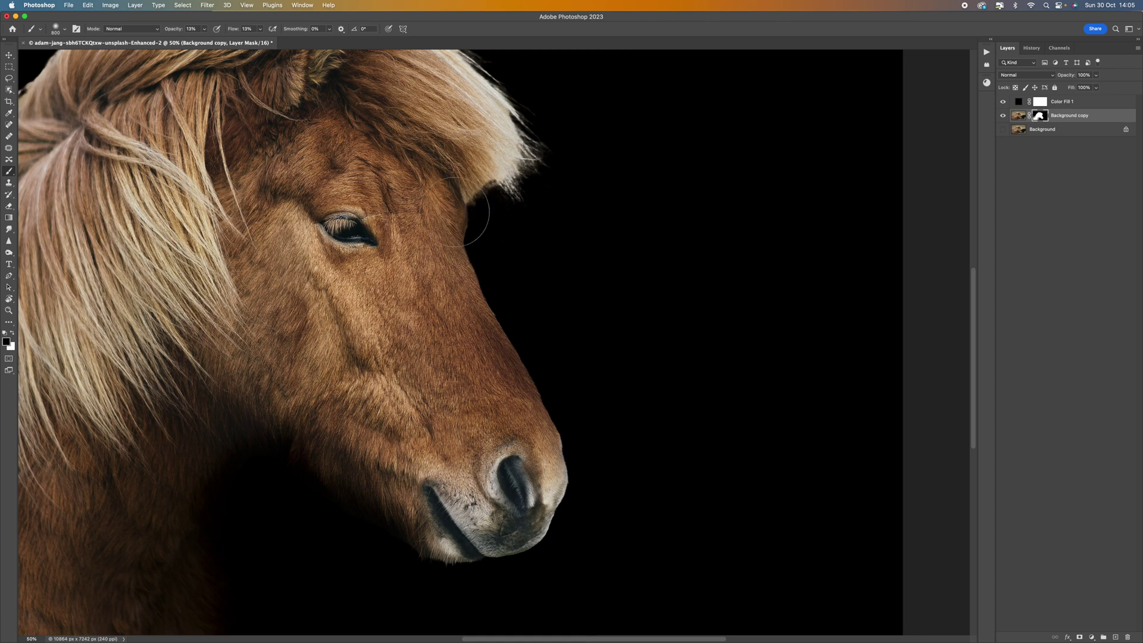
pyautogui.press('[')
pyautogui.press('[')
pyautogui.press('[')
pyautogui.press('[')
pyautogui.press('[')
pyautogui.press('[')
pyautogui.press('[')
pyautogui.moveTo(528, 357)
pyautogui.mouseDown()
pyautogui.moveTo(531, 388)
pyautogui.moveTo(539, 318)
pyautogui.mouseUp()
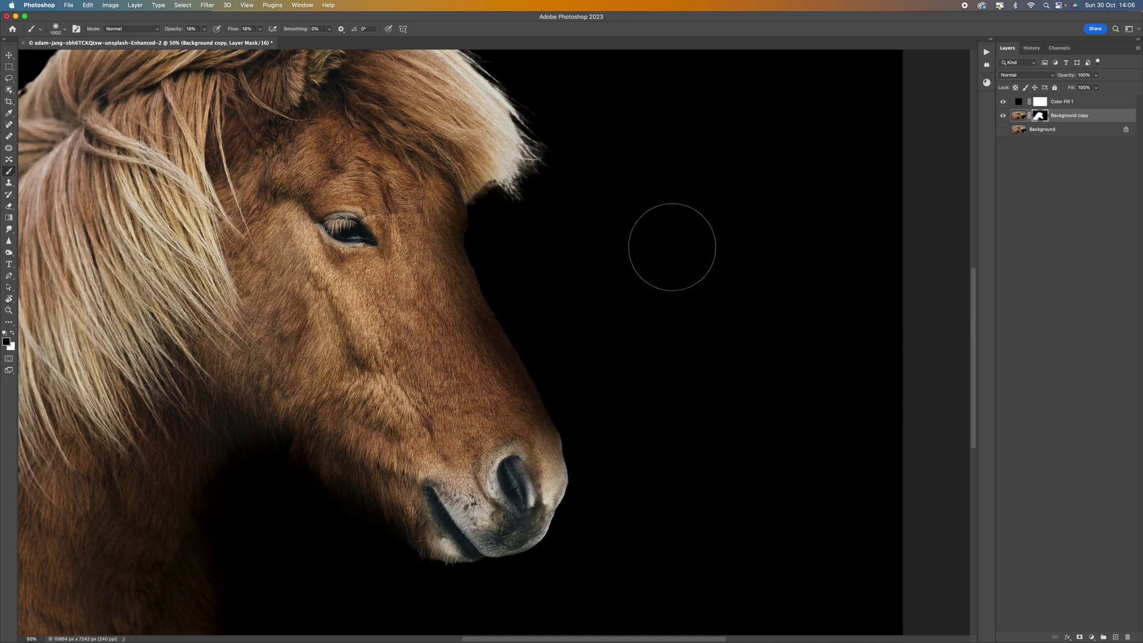
pyautogui.scroll(5, 571, 224)
pyautogui.press('[')
pyautogui.press('[')
pyautogui.press('[')
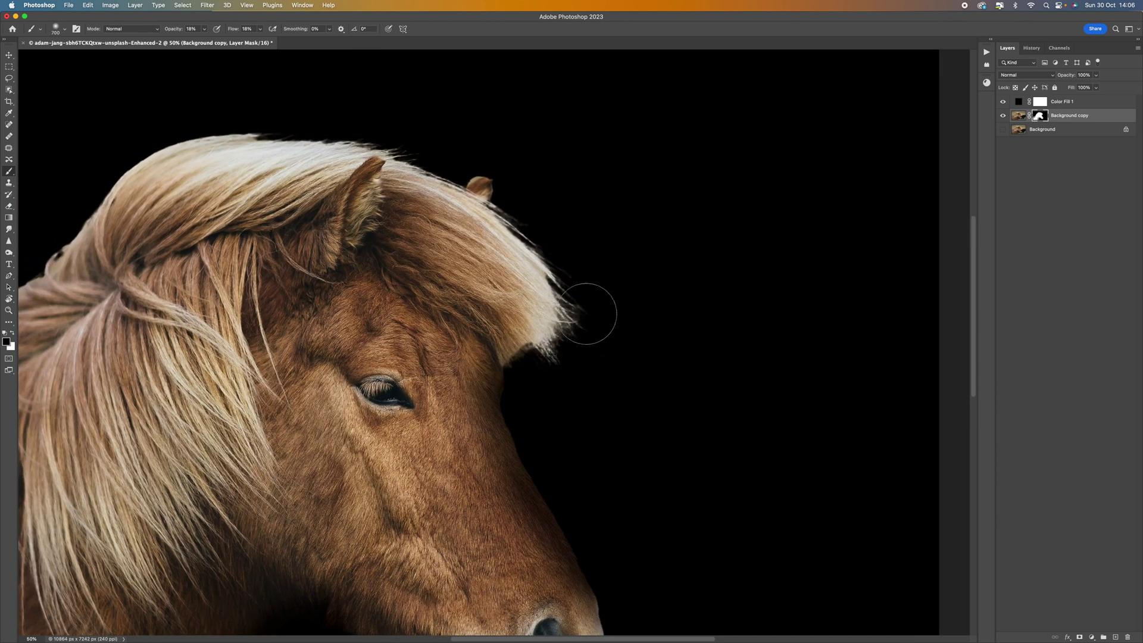
# Step: At full flow, paint out the stray tuft above the forelock and blend the forelock edge
pyautogui.press('[')
pyautogui.press('[')
pyautogui.press('[')
pyautogui.press('[')
pyautogui.press('[')
pyautogui.press('[')
pyautogui.press('[')
pyautogui.hotkey('shift', '0')
pyautogui.moveTo(482, 178); pyautogui.dragTo(489, 187)
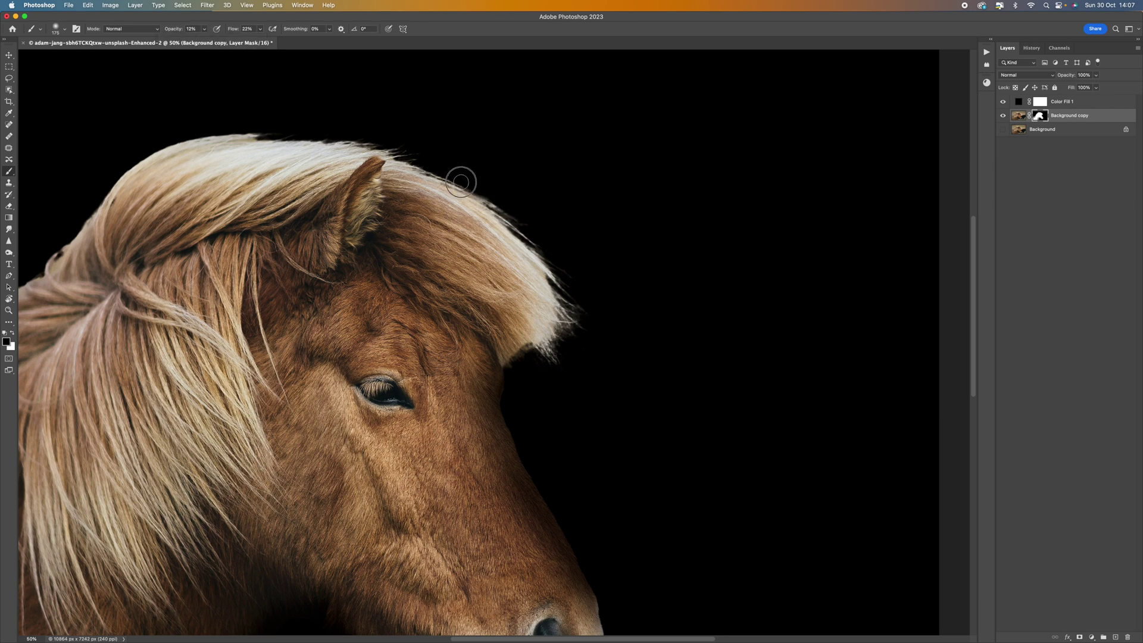
pyautogui.press(']')
pyautogui.press(']')
pyautogui.press(']')
pyautogui.moveTo(587, 328)
pyautogui.mouseDown()
pyautogui.moveTo(560, 296)
pyautogui.moveTo(586, 320)
pyautogui.moveTo(549, 342)
pyautogui.moveTo(549, 383)
pyautogui.moveTo(509, 366)
pyautogui.mouseUp()
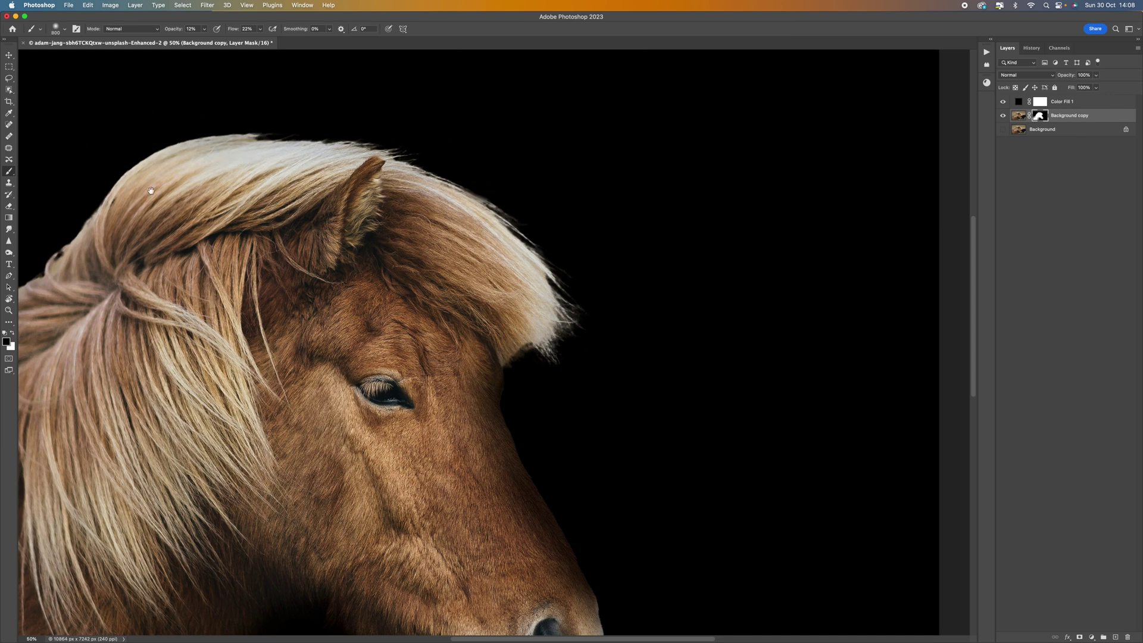
# Step: Fade the mane's upper-left edge into the black, then zoom out to the whole horse
pyautogui.moveTo(152, 191); pyautogui.dragTo(472, 107)
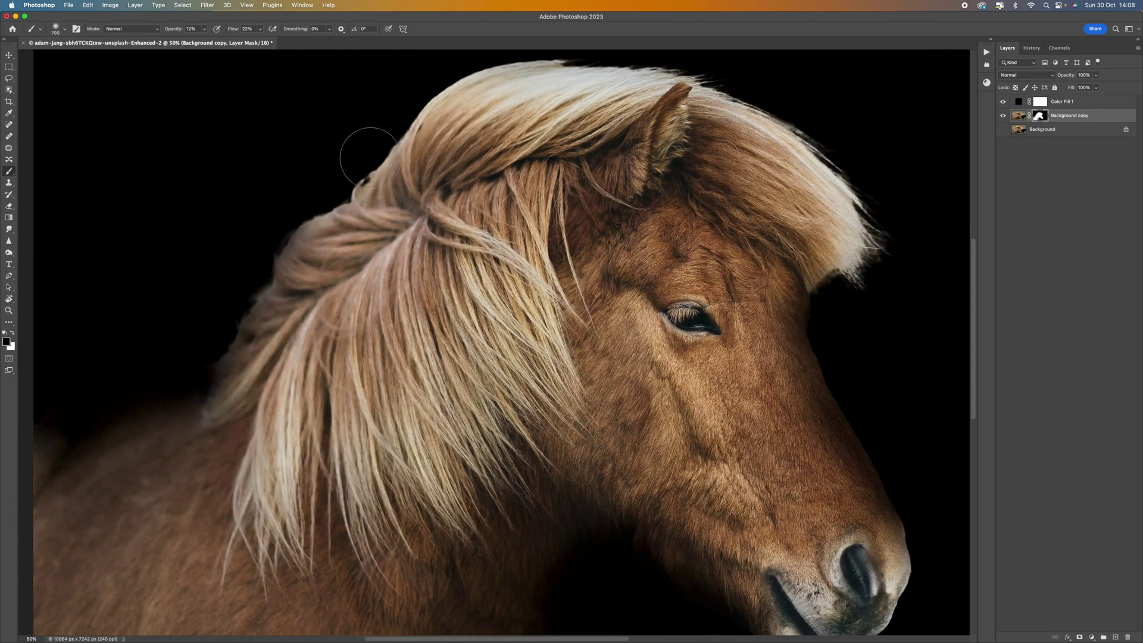
pyautogui.press('[')
pyautogui.press('[')
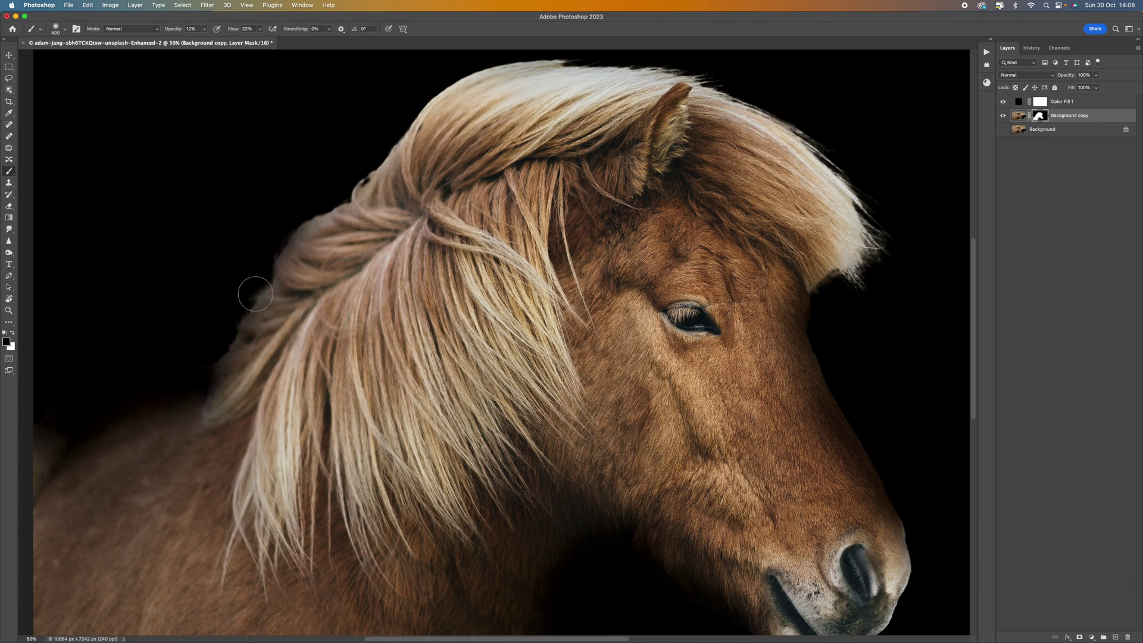
pyautogui.moveTo(266, 294)
pyautogui.mouseDown()
pyautogui.moveTo(227, 315)
pyautogui.moveTo(256, 284)
pyautogui.moveTo(232, 319)
pyautogui.moveTo(264, 299)
pyautogui.moveTo(194, 370)
pyautogui.moveTo(221, 358)
pyautogui.mouseUp()
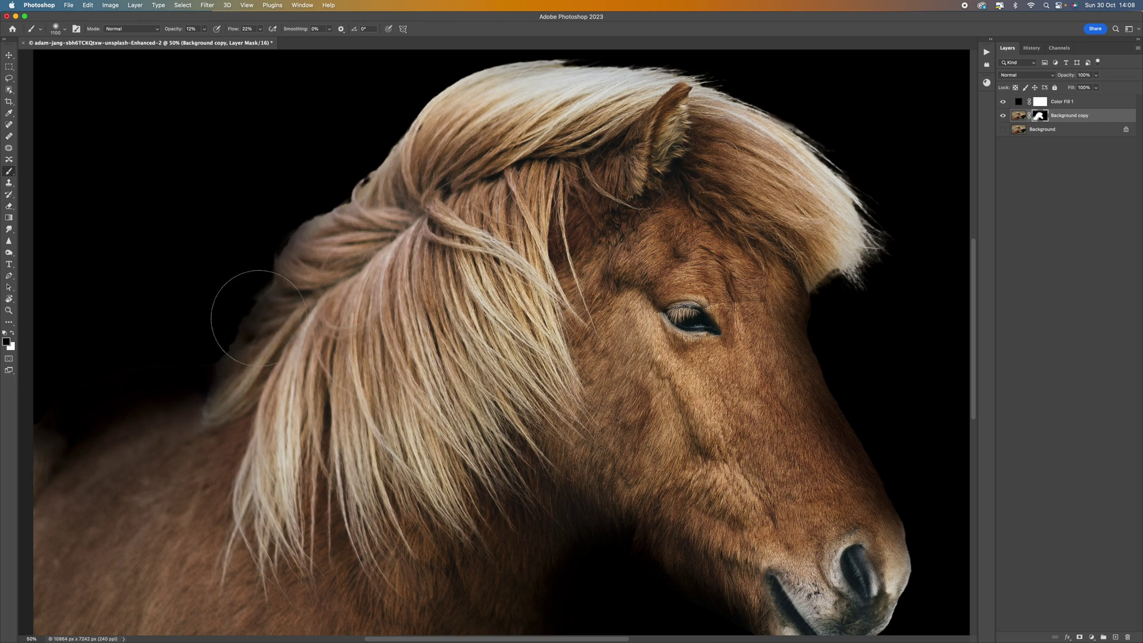
pyautogui.moveTo(201, 351)
pyautogui.mouseDown()
pyautogui.moveTo(257, 317)
pyautogui.moveTo(245, 255)
pyautogui.moveTo(288, 250)
pyautogui.moveTo(182, 356)
pyautogui.moveTo(284, 299)
pyautogui.moveTo(182, 348)
pyautogui.moveTo(281, 287)
pyautogui.moveTo(215, 335)
pyautogui.moveTo(303, 258)
pyautogui.moveTo(253, 241)
pyautogui.moveTo(221, 333)
pyautogui.moveTo(185, 381)
pyautogui.moveTo(230, 292)
pyautogui.moveTo(370, 189)
pyautogui.moveTo(287, 228)
pyautogui.moveTo(346, 196)
pyautogui.moveTo(299, 216)
pyautogui.moveTo(355, 178)
pyautogui.moveTo(283, 229)
pyautogui.moveTo(379, 203)
pyautogui.moveTo(340, 214)
pyautogui.moveTo(375, 166)
pyautogui.moveTo(317, 219)
pyautogui.moveTo(372, 172)
pyautogui.moveTo(322, 229)
pyautogui.moveTo(303, 214)
pyautogui.moveTo(354, 192)
pyautogui.moveTo(343, 210)
pyautogui.moveTo(338, 177)
pyautogui.moveTo(345, 196)
pyautogui.mouseUp()
pyautogui.press('[')
pyautogui.press('[')
pyautogui.press('[')
pyautogui.press('[')
pyautogui.press('[')
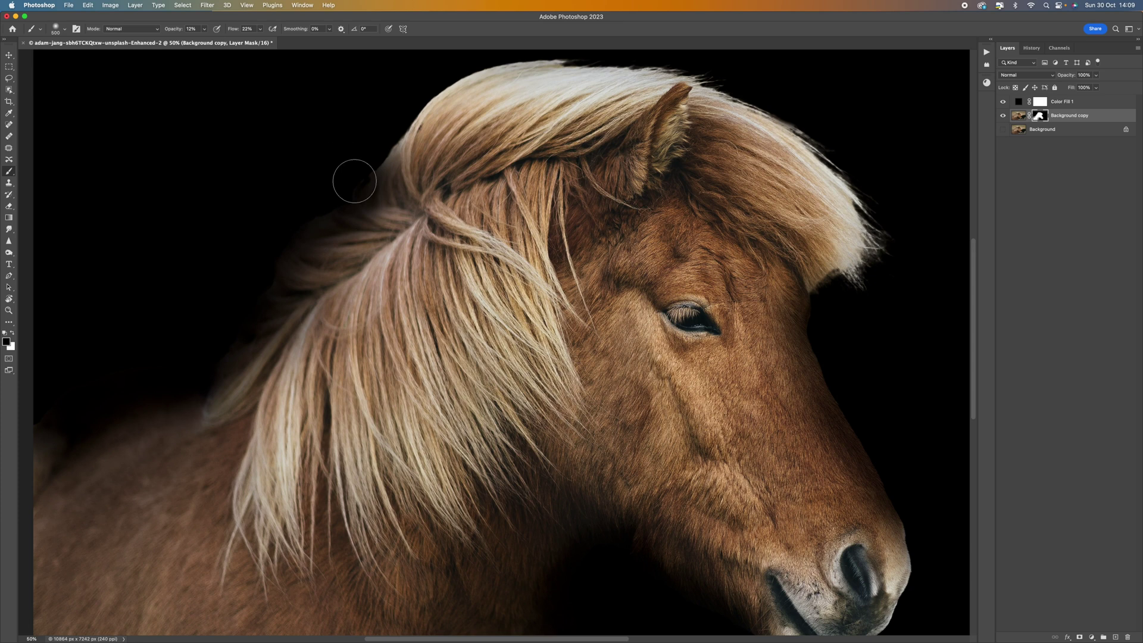
pyautogui.press('super+minus')
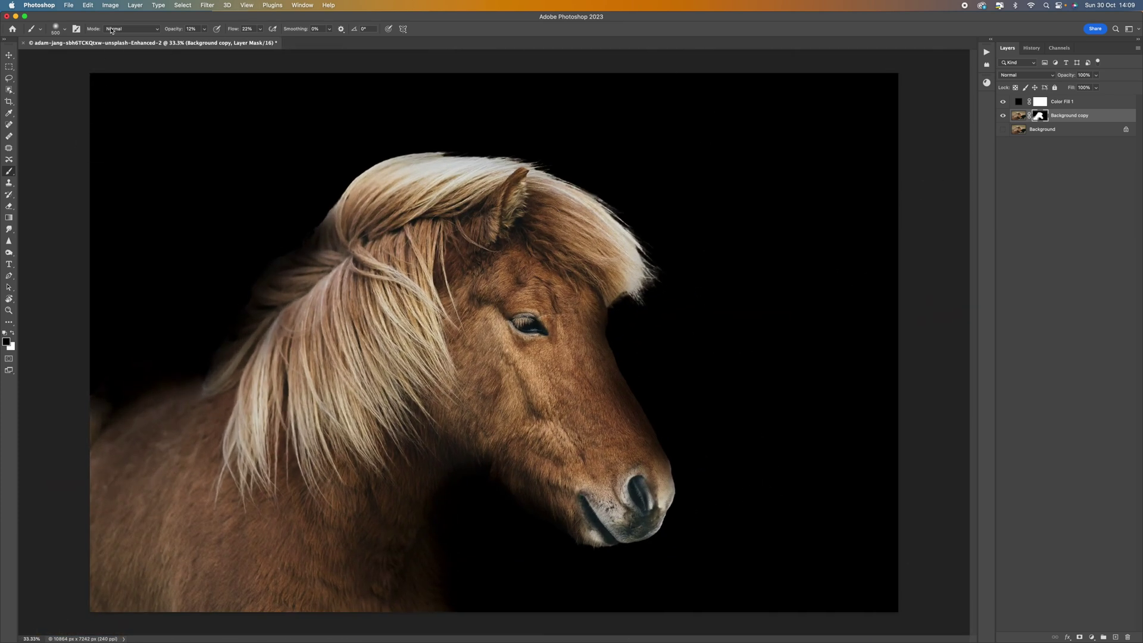
# Step: Save the edited image with File > Save
pyautogui.click(72, 6)
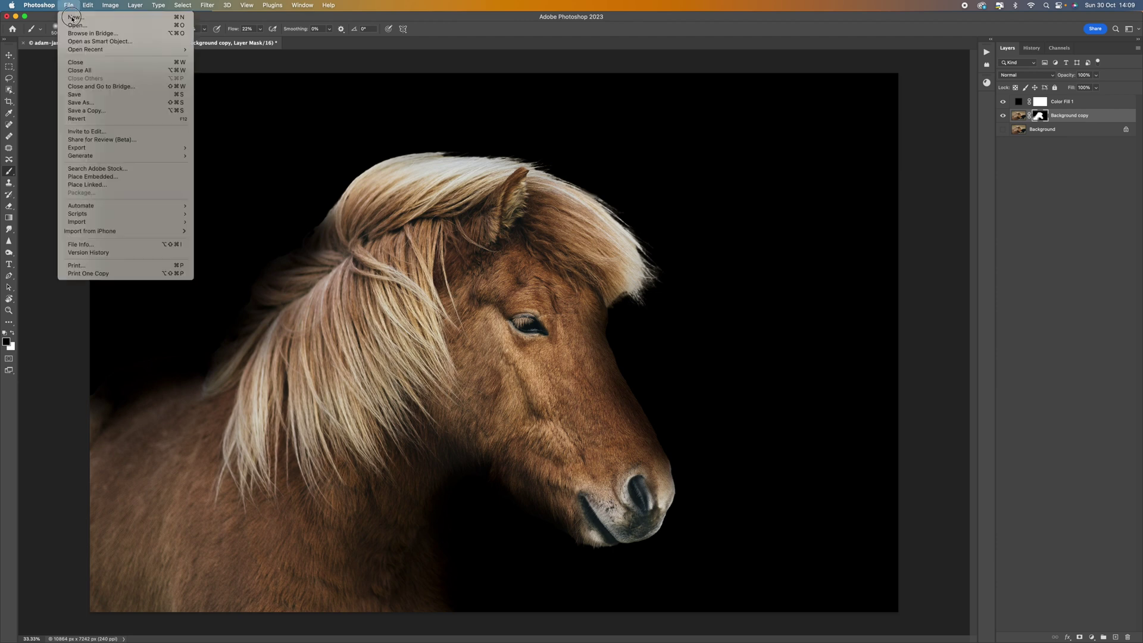
pyautogui.click(85, 99)
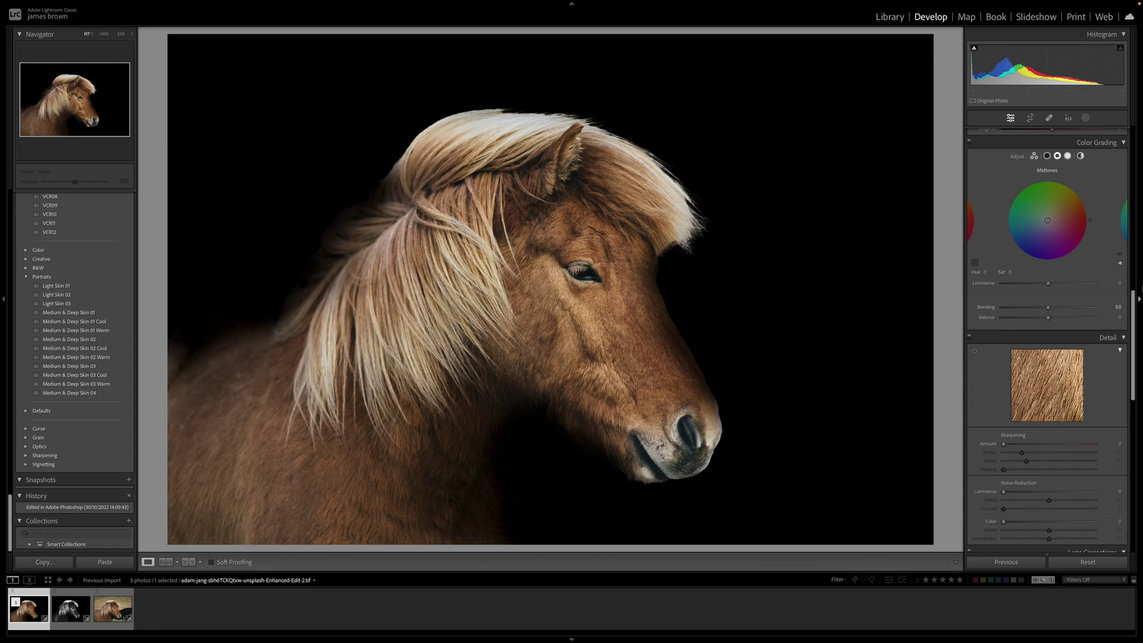
# Step: Try the CN07, CN03 and DARK BLOOD presets on the horse
pyautogui.scroll(10, 98, 307)
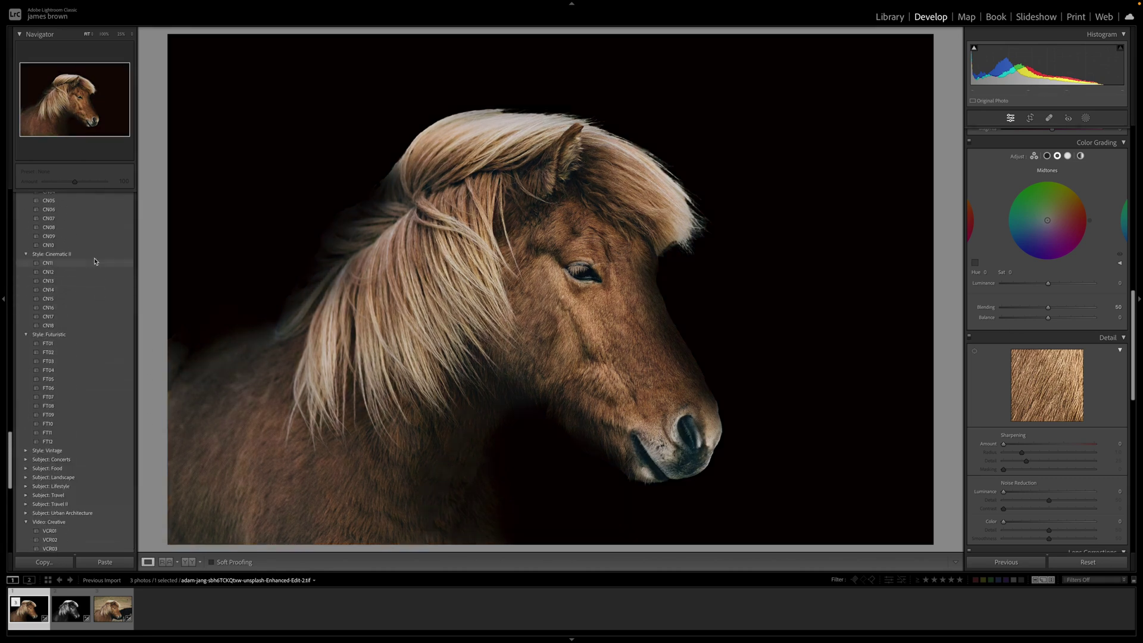
pyautogui.scroll(1, 93, 238)
pyautogui.click(94, 231)
pyautogui.scroll(1, 97, 231)
pyautogui.scroll(3, 97, 231)
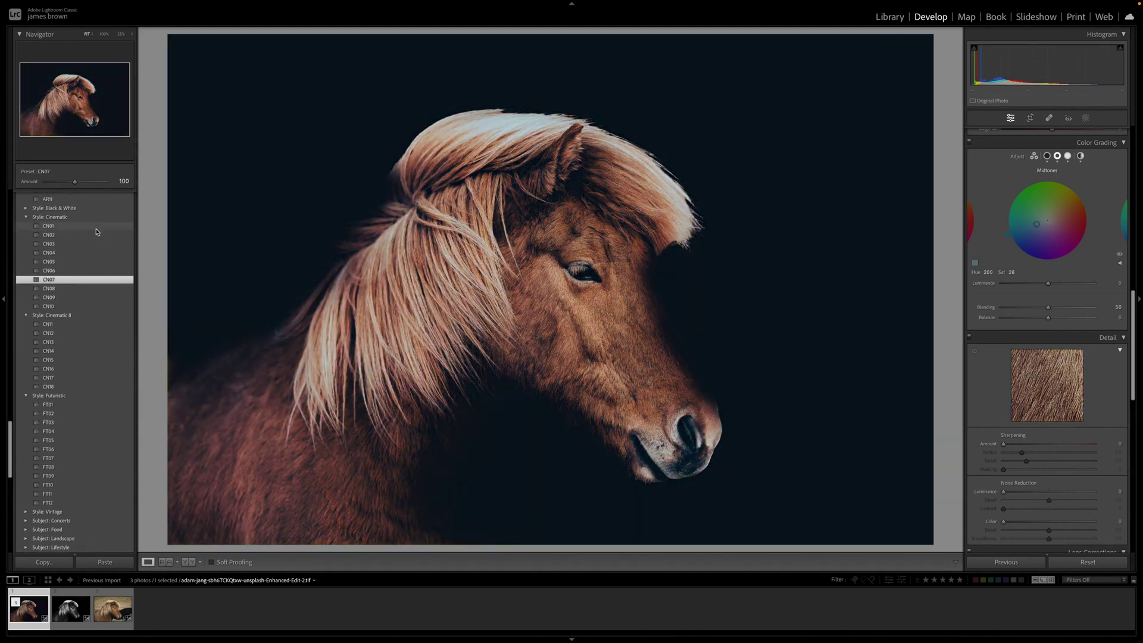
pyautogui.scroll(-1, 94, 235)
pyautogui.click(91, 236)
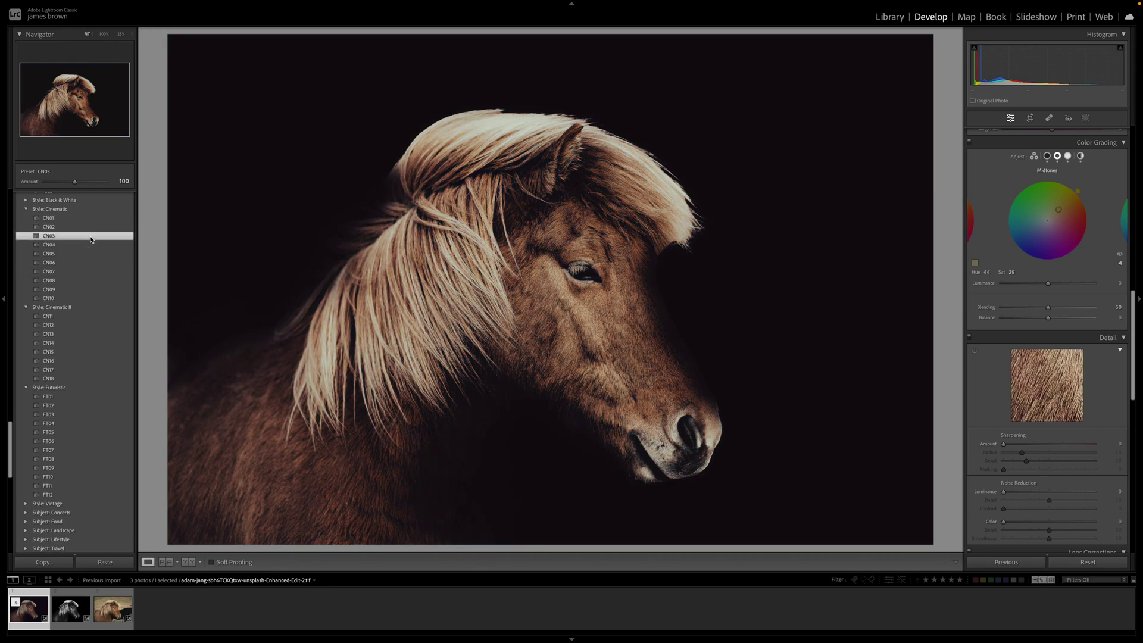
pyautogui.scroll(-1, 91, 238)
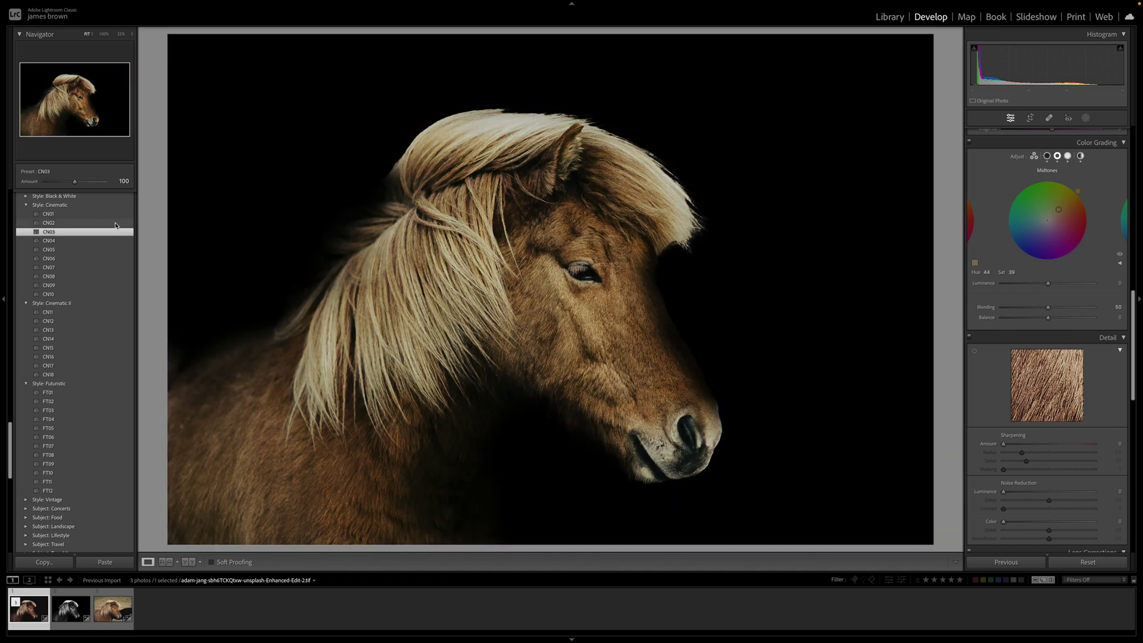
pyautogui.scroll(-15, 116, 225)
pyautogui.scroll(20, 115, 225)
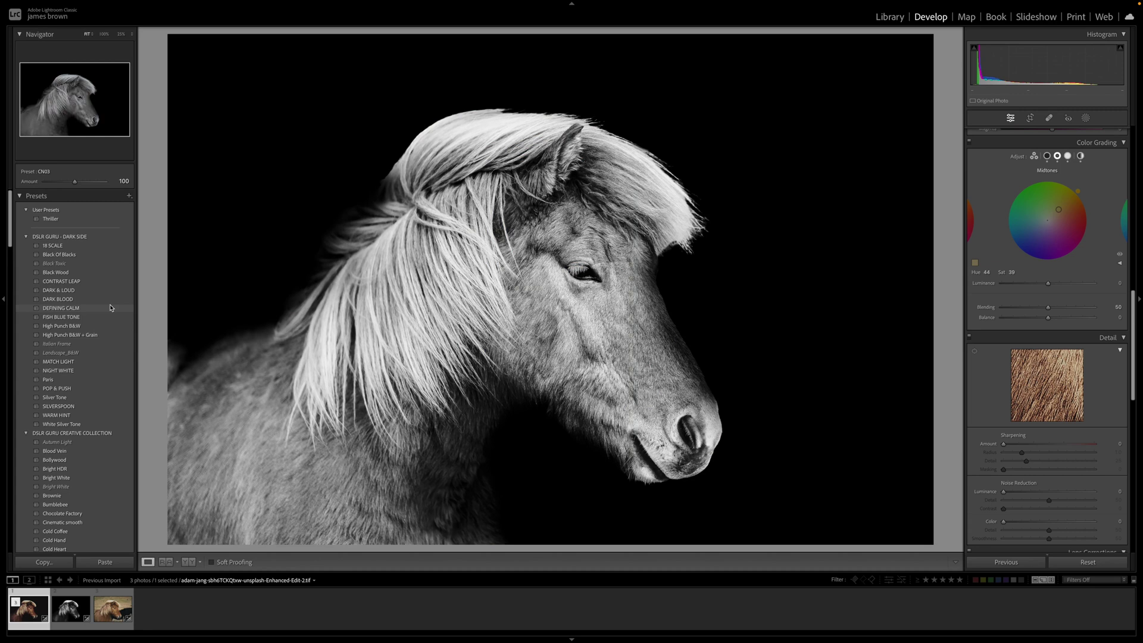
pyautogui.click(110, 300)
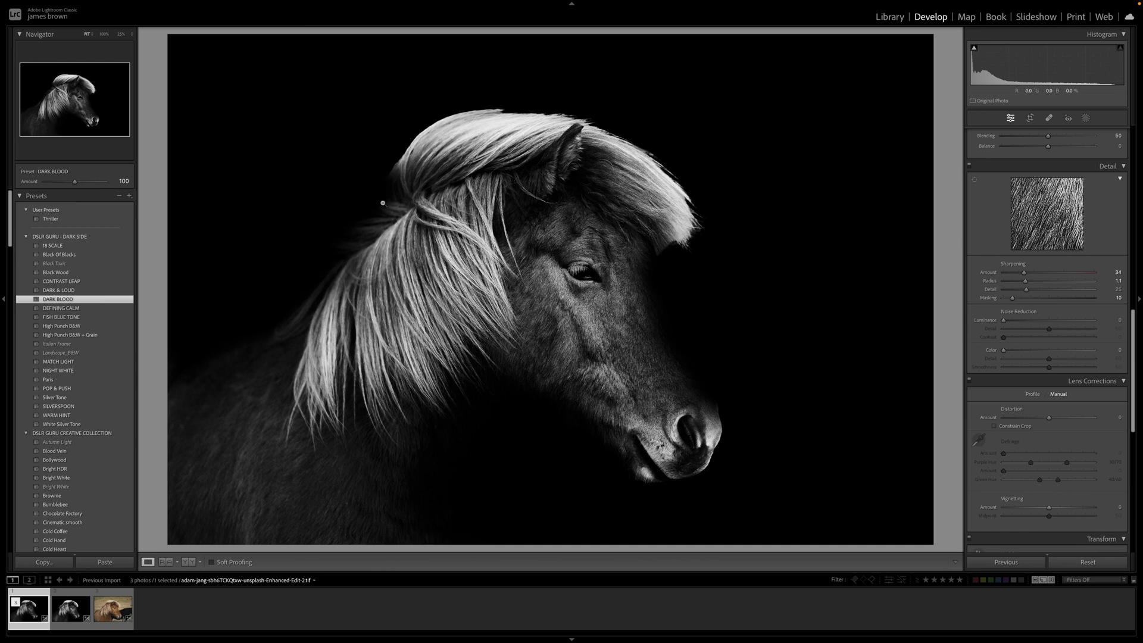
# Step: Revert to the 'Edited in Adobe Photoshop' history state
pyautogui.scroll(-15, 99, 388)
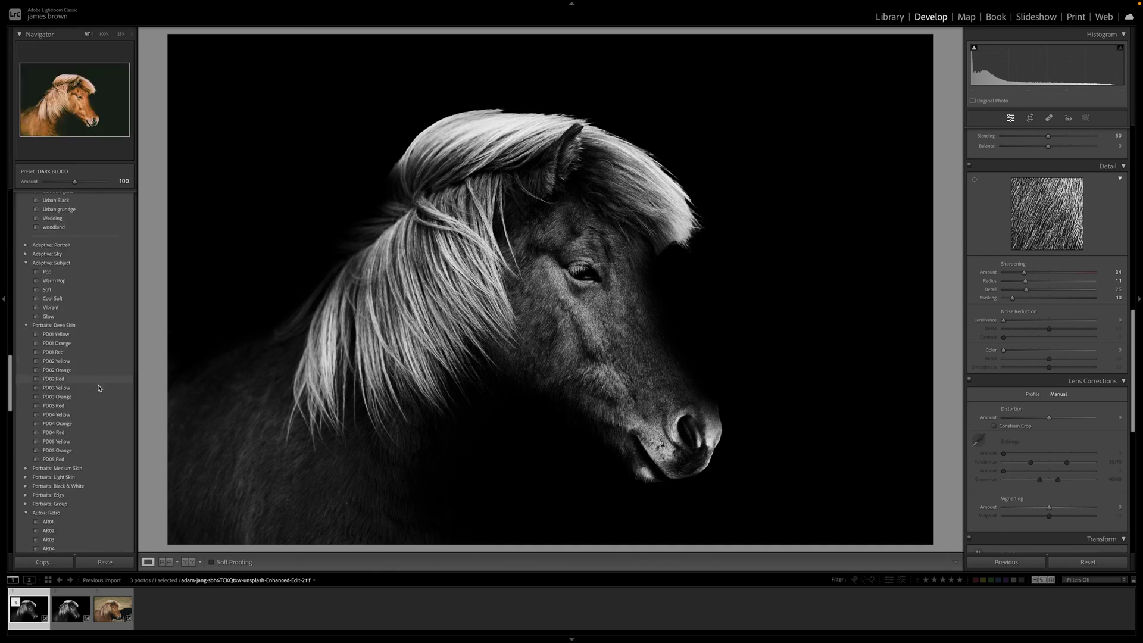
pyautogui.scroll(-15, 99, 388)
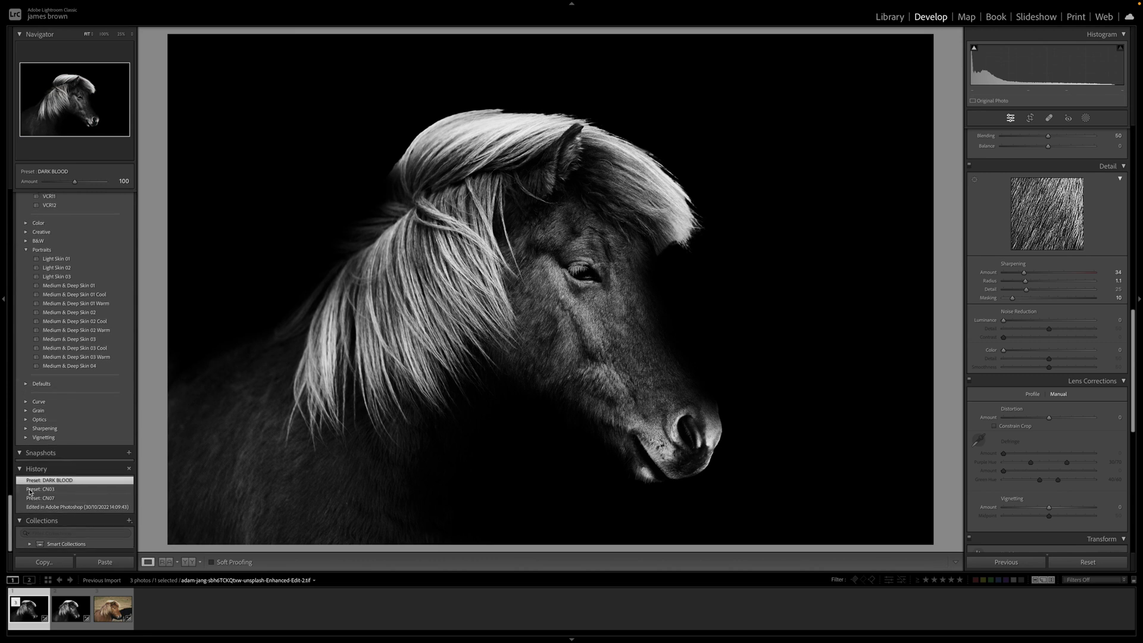
pyautogui.click(62, 507)
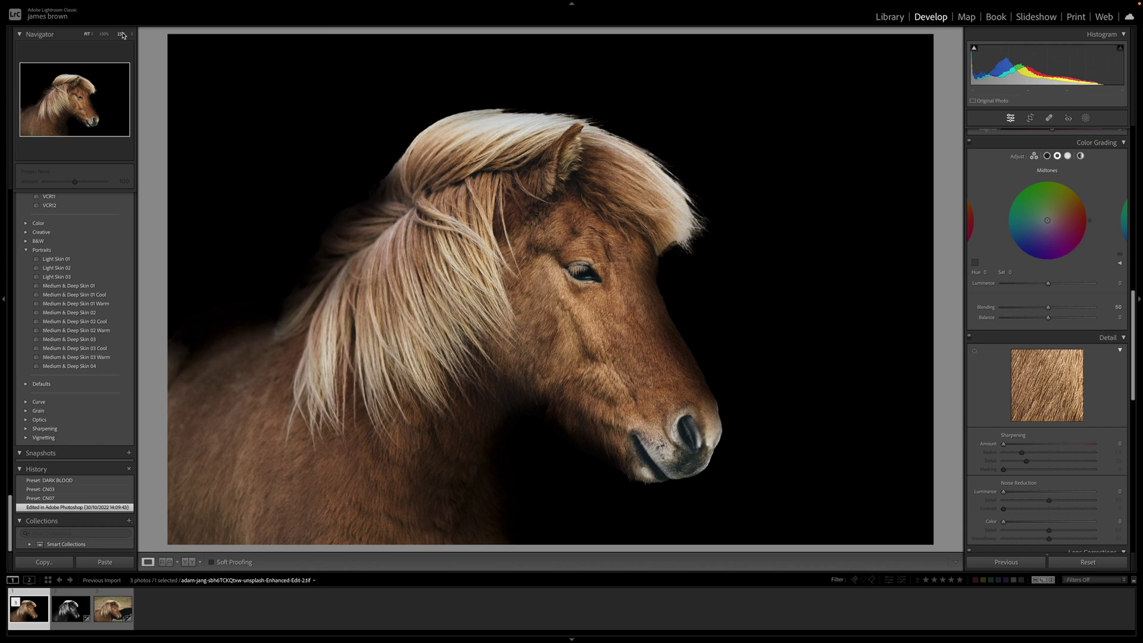
# Step: Inspect the mane edge at 100%, then restore the 'Preset: DARK BLOOD' history state
pyautogui.click(105, 35)
pyautogui.moveTo(584, 257); pyautogui.dragTo(505, 144)
pyautogui.moveTo(340, 390); pyautogui.dragTo(579, 180)
pyautogui.moveTo(664, 129); pyautogui.dragTo(794, 229)
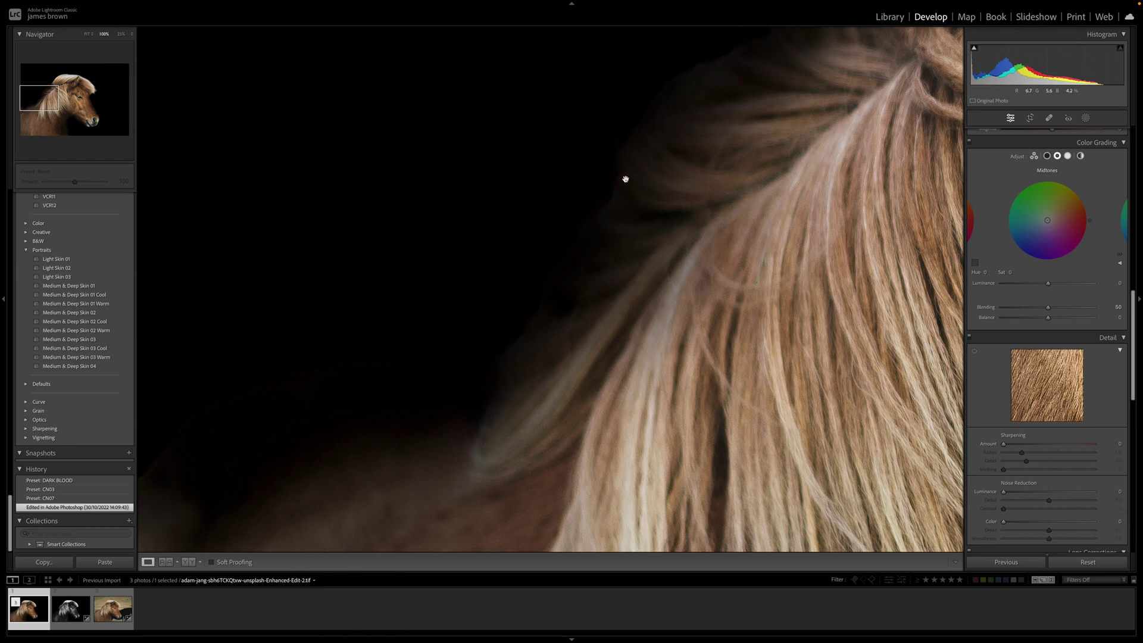
pyautogui.click(559, 323)
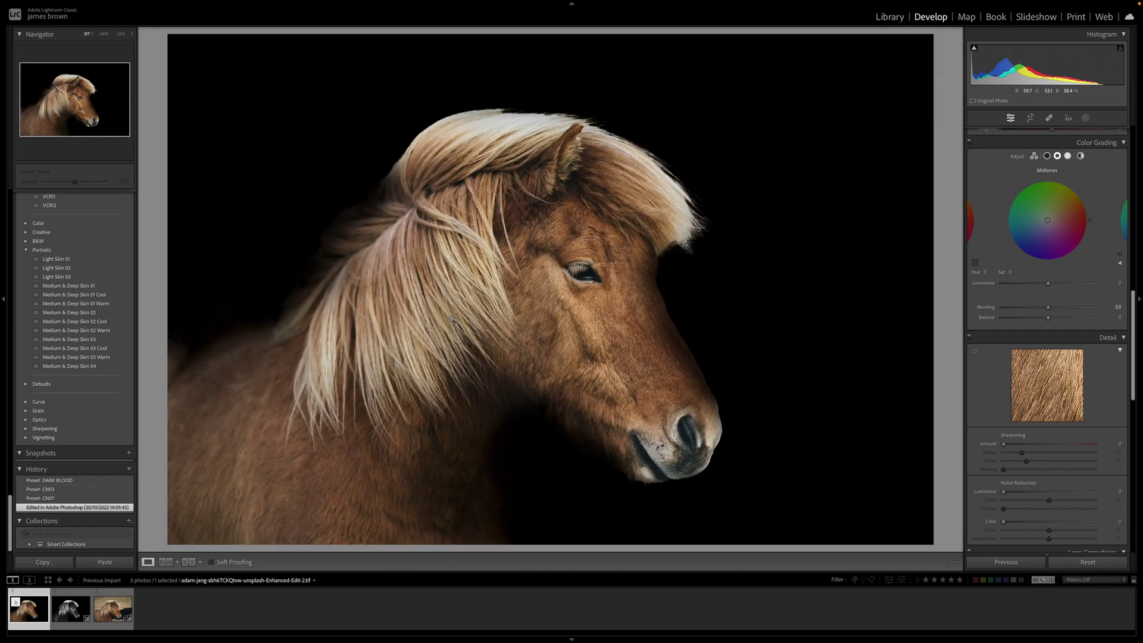
pyautogui.click(96, 481)
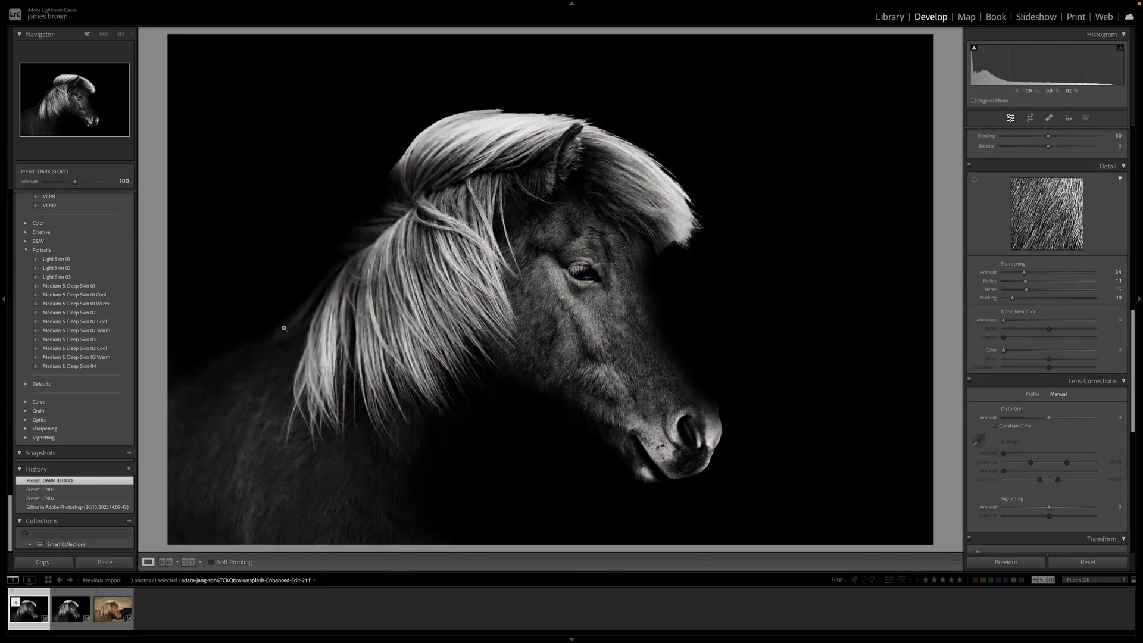
pyautogui.click(304, 450)
pyautogui.click(298, 403)
# Step: Create a brush mask painted over the horse's eye and lower-left neck
pyautogui.click(1085, 118)
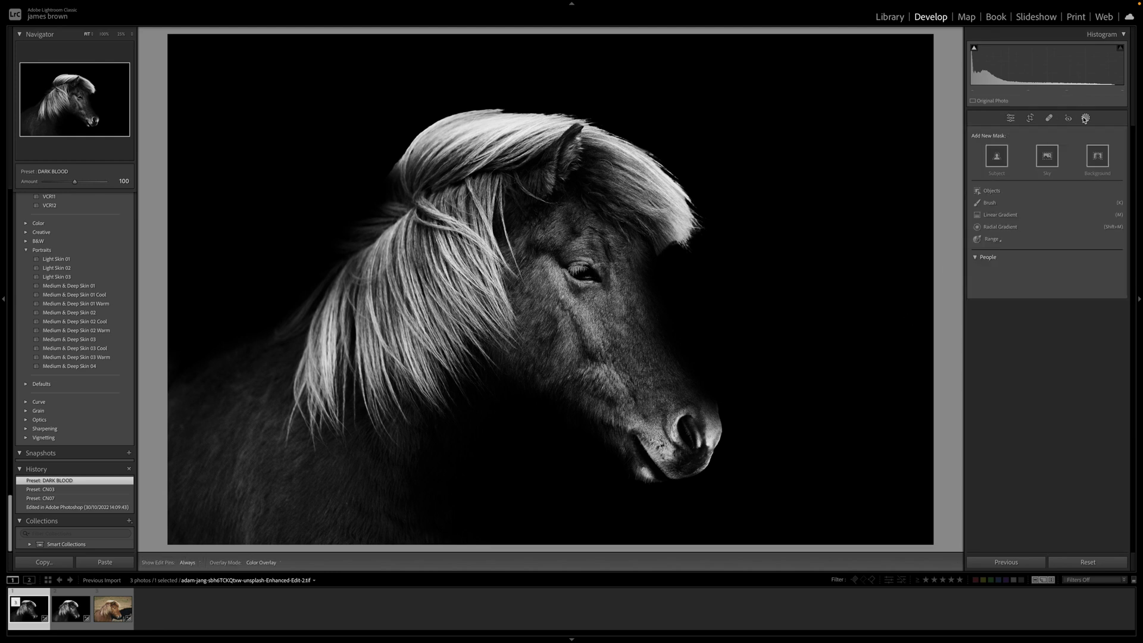
pyautogui.click(989, 203)
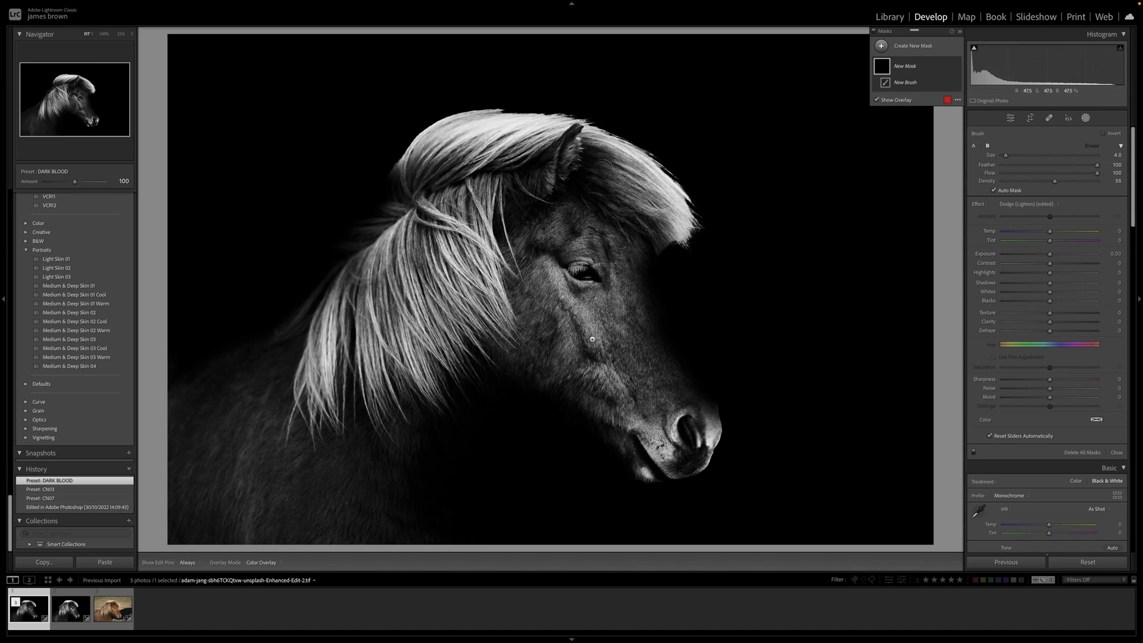
pyautogui.scroll(3, 615, 355)
pyautogui.moveTo(615, 276)
pyautogui.mouseDown()
pyautogui.moveTo(613, 328)
pyautogui.moveTo(579, 304)
pyautogui.moveTo(597, 338)
pyautogui.moveTo(546, 271)
pyautogui.moveTo(567, 299)
pyautogui.moveTo(586, 297)
pyautogui.moveTo(561, 302)
pyautogui.moveTo(560, 328)
pyautogui.moveTo(605, 389)
pyautogui.moveTo(606, 367)
pyautogui.moveTo(636, 414)
pyautogui.moveTo(629, 423)
pyautogui.moveTo(653, 441)
pyautogui.moveTo(679, 409)
pyautogui.moveTo(654, 435)
pyautogui.moveTo(711, 447)
pyautogui.moveTo(707, 424)
pyautogui.moveTo(695, 467)
pyautogui.moveTo(645, 475)
pyautogui.mouseUp()
pyautogui.scroll(-1, 614, 279)
pyautogui.press('h')
pyautogui.scroll(1, 636, 422)
pyautogui.moveTo(250, 526)
pyautogui.mouseDown()
pyautogui.moveTo(259, 497)
pyautogui.moveTo(269, 481)
pyautogui.moveTo(267, 506)
pyautogui.moveTo(292, 455)
pyautogui.moveTo(257, 449)
pyautogui.moveTo(262, 414)
pyautogui.moveTo(232, 437)
pyautogui.mouseUp()
pyautogui.scroll(3, 258, 470)
pyautogui.scroll(-3, 625, 235)
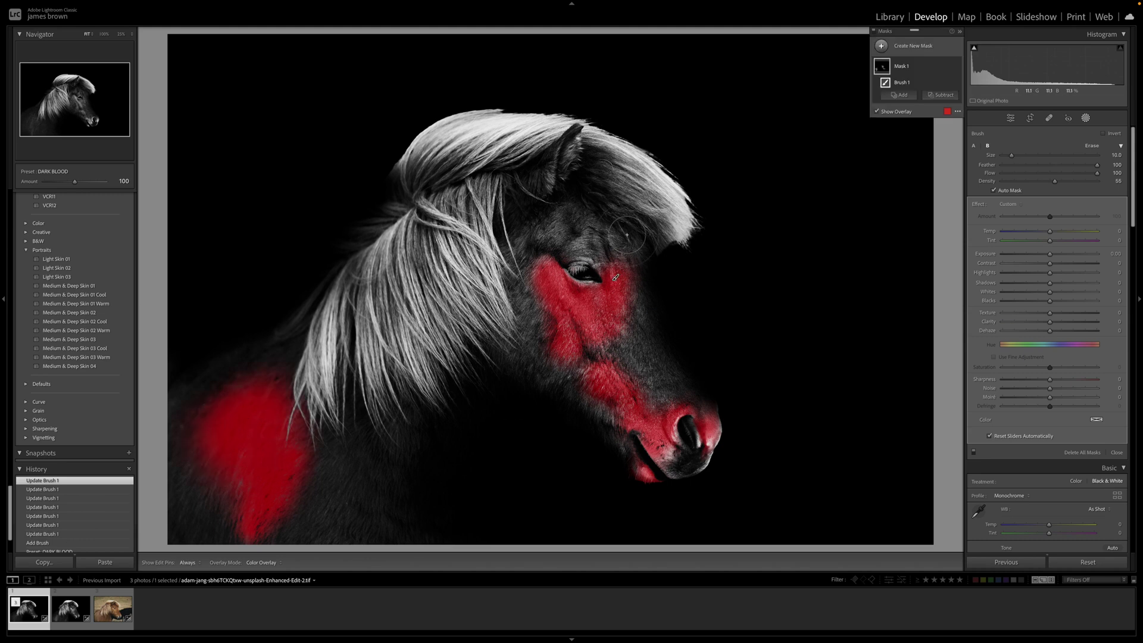
pyautogui.moveTo(621, 265)
pyautogui.mouseDown()
pyautogui.moveTo(596, 230)
pyautogui.moveTo(572, 244)
pyautogui.moveTo(598, 247)
pyautogui.moveTo(582, 249)
pyautogui.moveTo(550, 228)
pyautogui.moveTo(559, 218)
pyautogui.moveTo(521, 244)
pyautogui.moveTo(532, 279)
pyautogui.moveTo(523, 298)
pyautogui.moveTo(542, 306)
pyautogui.moveTo(589, 412)
pyautogui.moveTo(626, 411)
pyautogui.moveTo(653, 383)
pyautogui.moveTo(618, 333)
pyautogui.mouseUp()
pyautogui.scroll(-3, 618, 250)
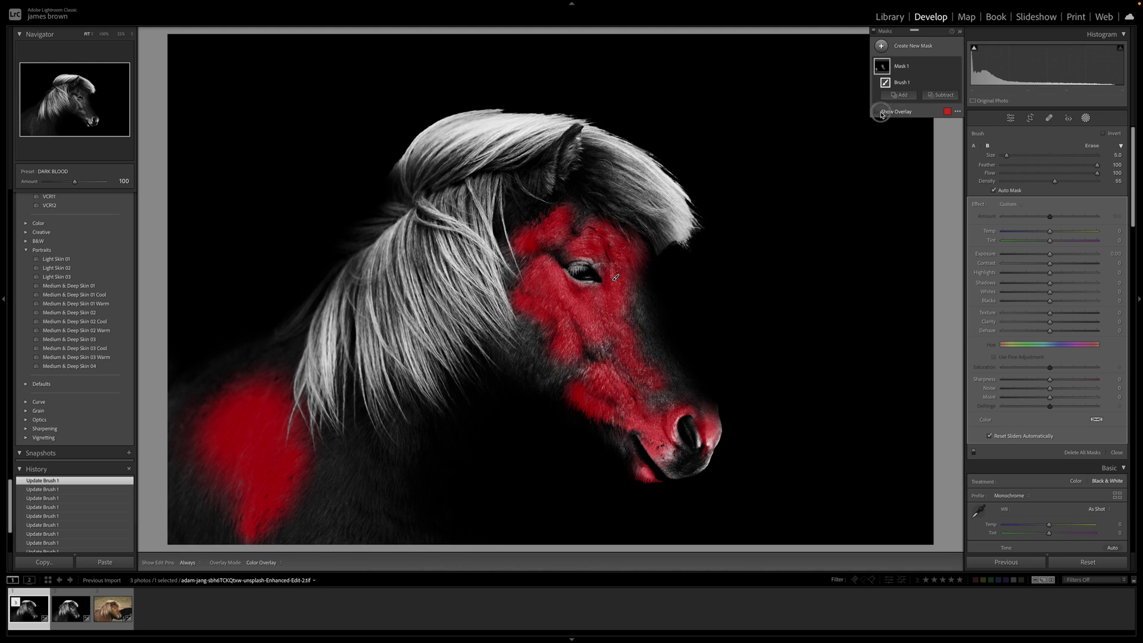
# Step: Hide the overlay and set the mask effect to Dodge (Lighten) with exposure 0.62
pyautogui.click(876, 112)
pyautogui.click(1019, 205)
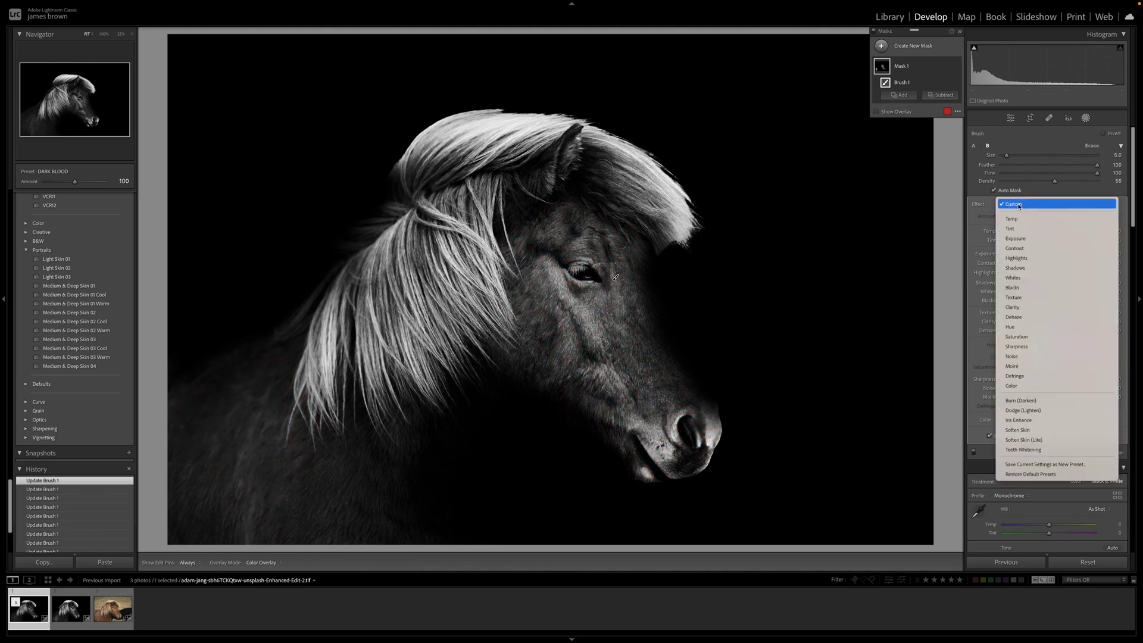
pyautogui.click(1057, 411)
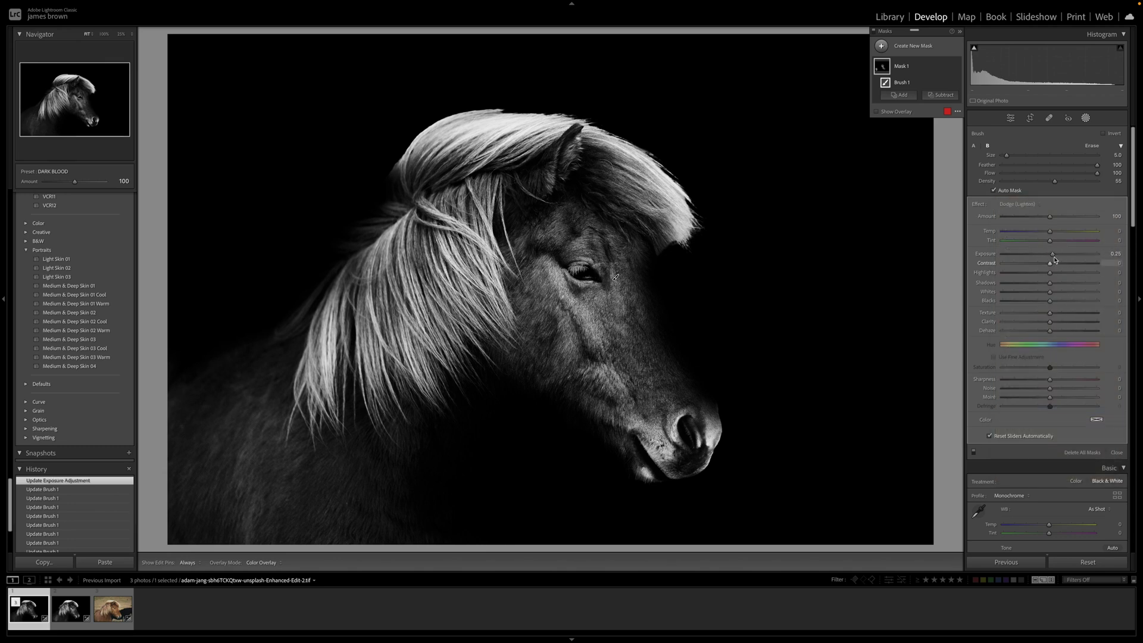
pyautogui.moveTo(1053, 254); pyautogui.dragTo(1058, 259)
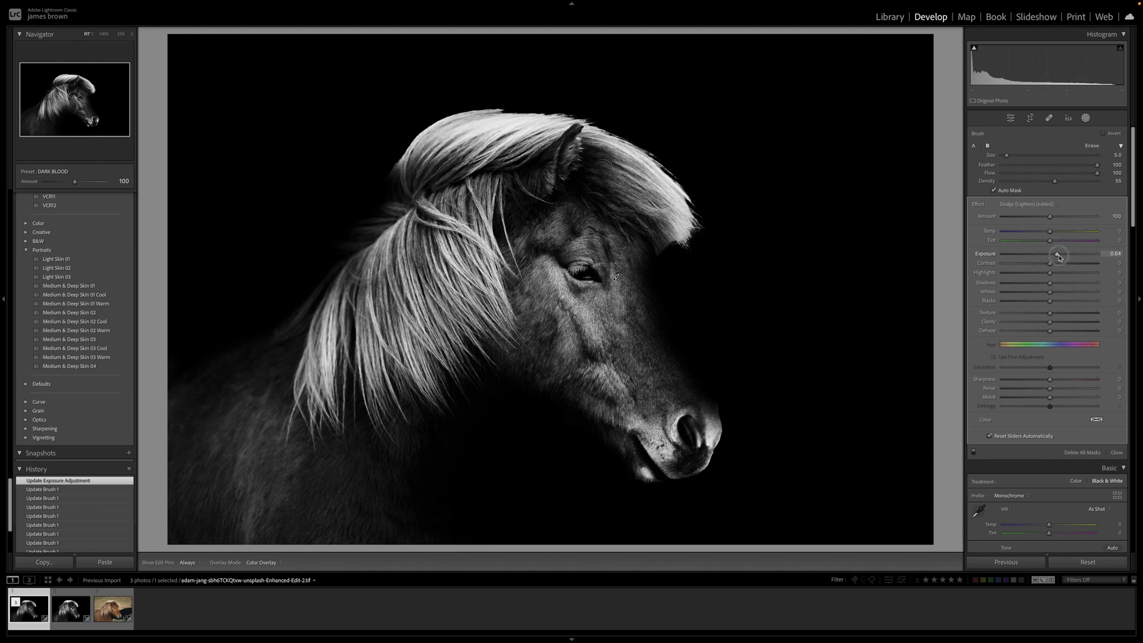
pyautogui.moveTo(1058, 257); pyautogui.dragTo(1057, 257)
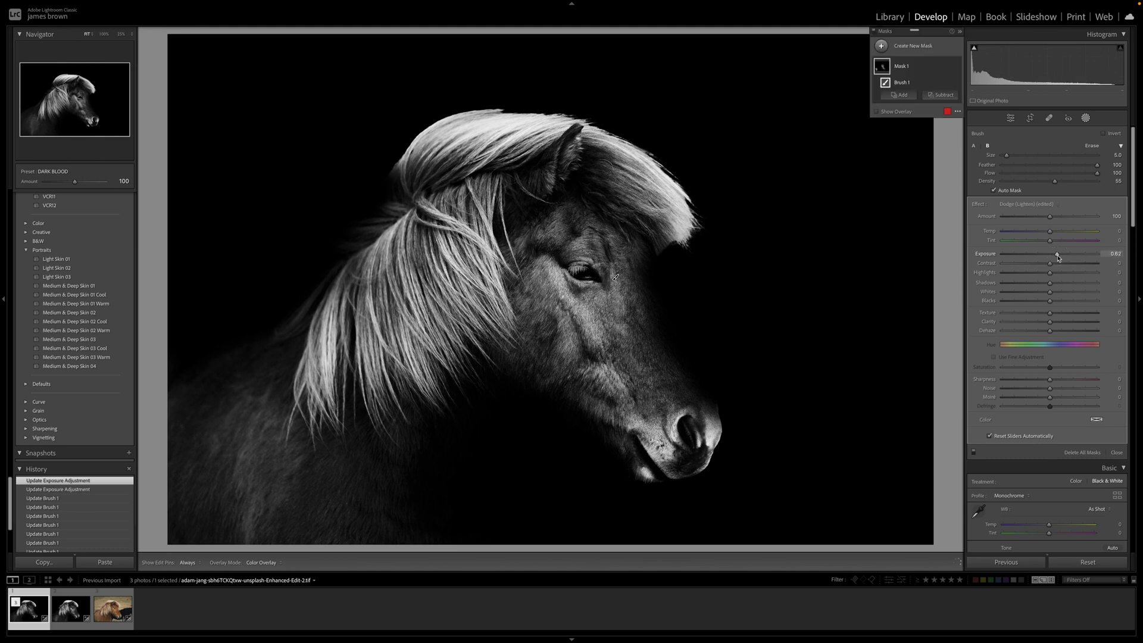
pyautogui.click(912, 48)
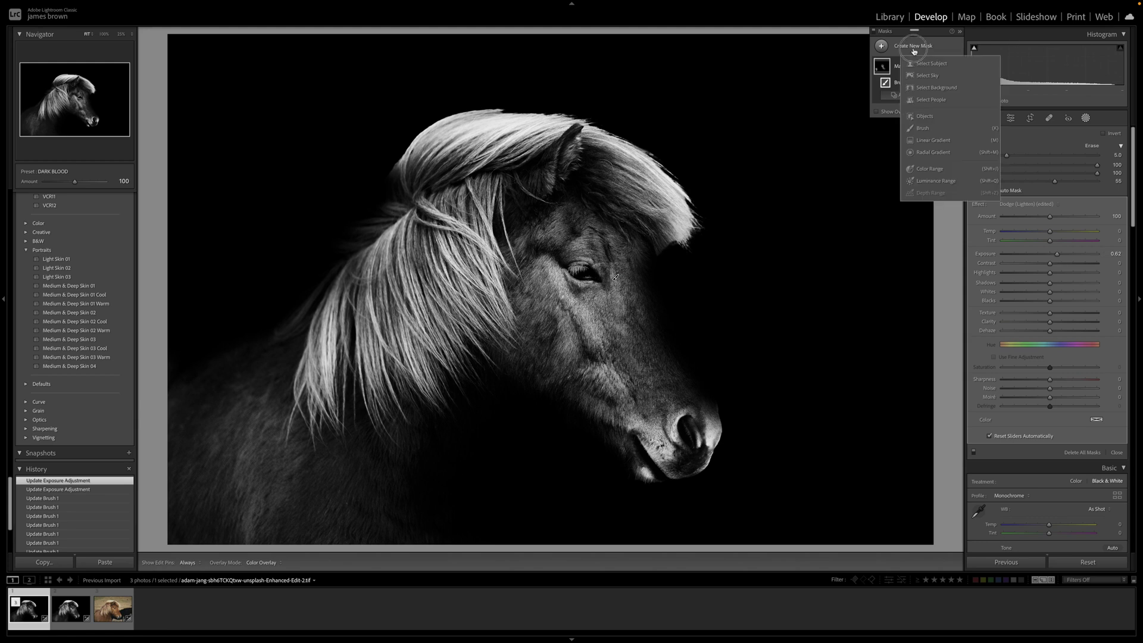
# Step: Add a new brush mask painted over the upper mane and forelock
pyautogui.click(923, 128)
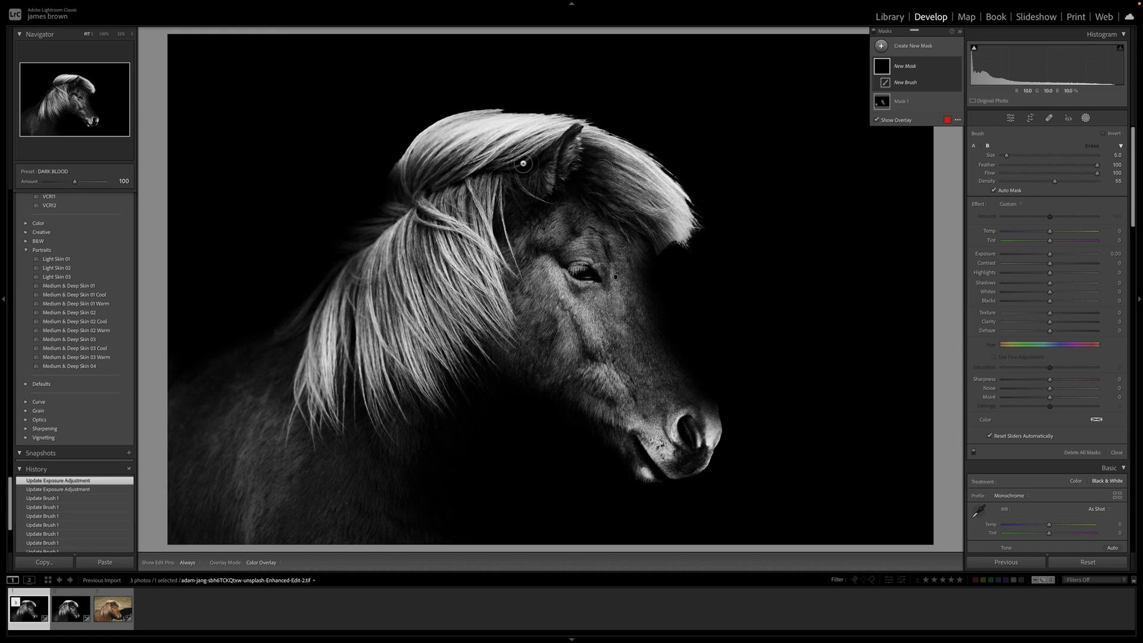
pyautogui.moveTo(485, 182)
pyautogui.mouseDown()
pyautogui.moveTo(482, 200)
pyautogui.moveTo(485, 185)
pyautogui.moveTo(473, 202)
pyautogui.moveTo(482, 196)
pyautogui.moveTo(470, 188)
pyautogui.moveTo(485, 184)
pyautogui.moveTo(438, 203)
pyautogui.moveTo(425, 238)
pyautogui.moveTo(434, 286)
pyautogui.mouseUp()
pyautogui.scroll(-6, 424, 249)
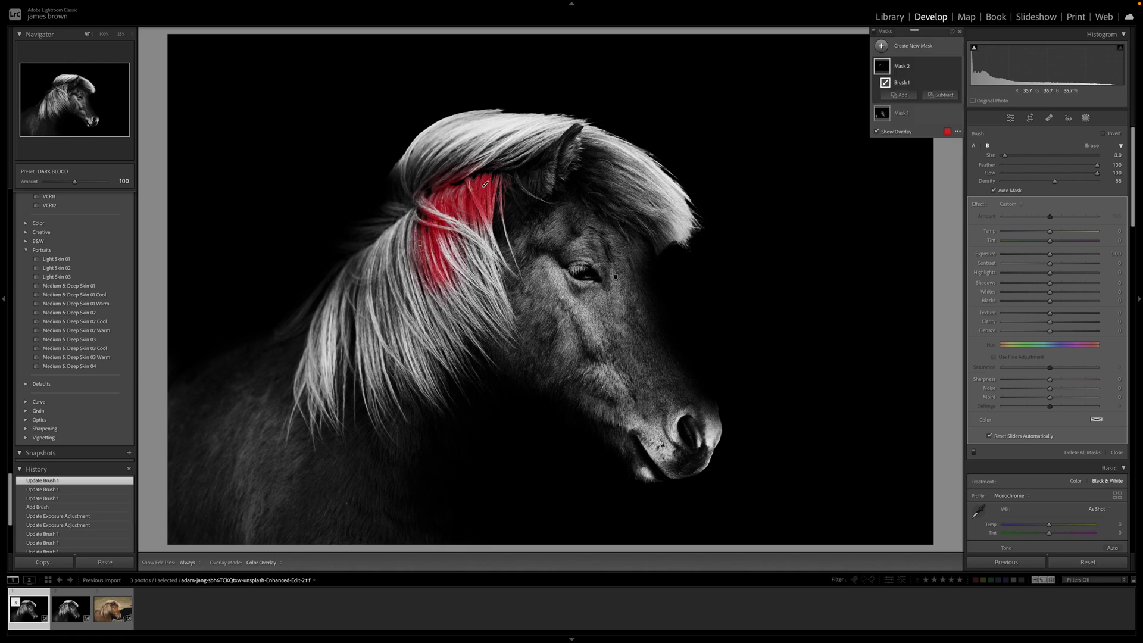
pyautogui.scroll(-2, 416, 234)
pyautogui.moveTo(416, 233)
pyautogui.mouseDown()
pyautogui.moveTo(427, 273)
pyautogui.moveTo(425, 216)
pyautogui.moveTo(408, 229)
pyautogui.moveTo(414, 273)
pyautogui.moveTo(401, 284)
pyautogui.mouseUp()
pyautogui.press('h')
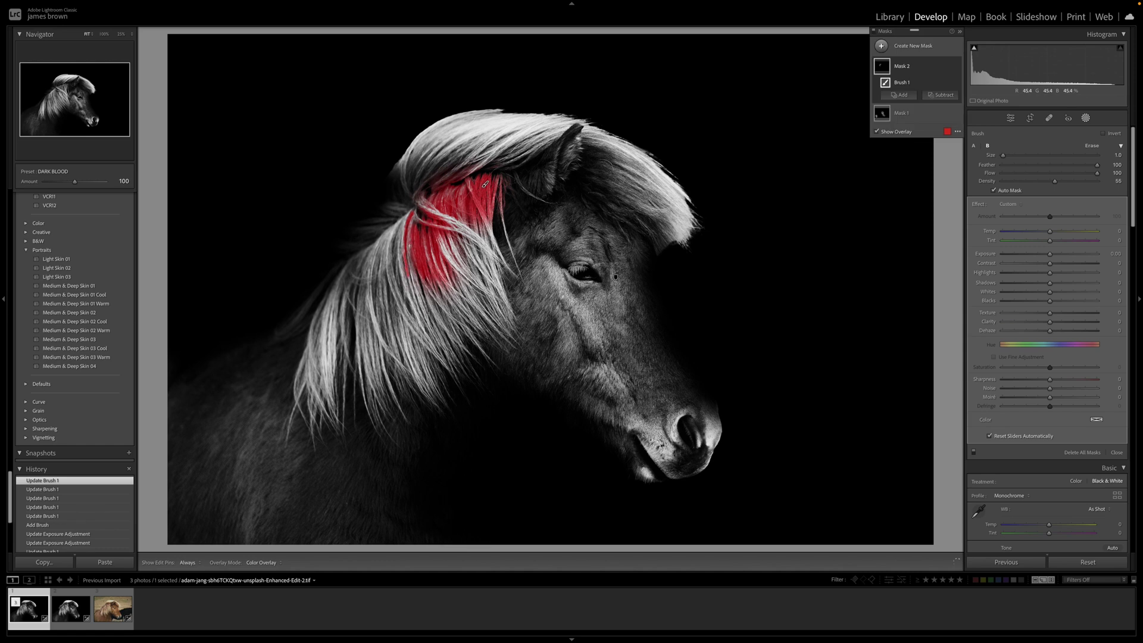
pyautogui.scroll(5, 417, 290)
pyautogui.moveTo(420, 238)
pyautogui.mouseDown()
pyautogui.moveTo(411, 212)
pyautogui.moveTo(401, 256)
pyautogui.moveTo(342, 285)
pyautogui.moveTo(400, 241)
pyautogui.moveTo(456, 168)
pyautogui.moveTo(523, 150)
pyautogui.moveTo(556, 115)
pyautogui.moveTo(660, 214)
pyautogui.moveTo(613, 143)
pyautogui.moveTo(580, 161)
pyautogui.mouseUp()
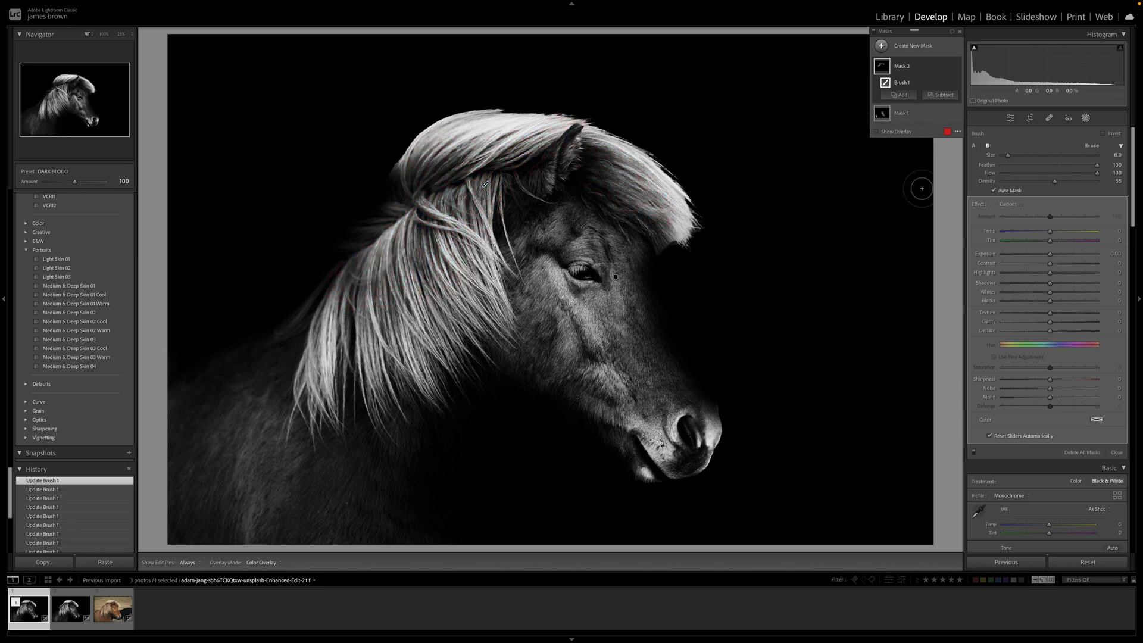
# Step: Apply the Burn (Darken) effect, lower exposure to about −1.19, and close Masking
pyautogui.click(1015, 206)
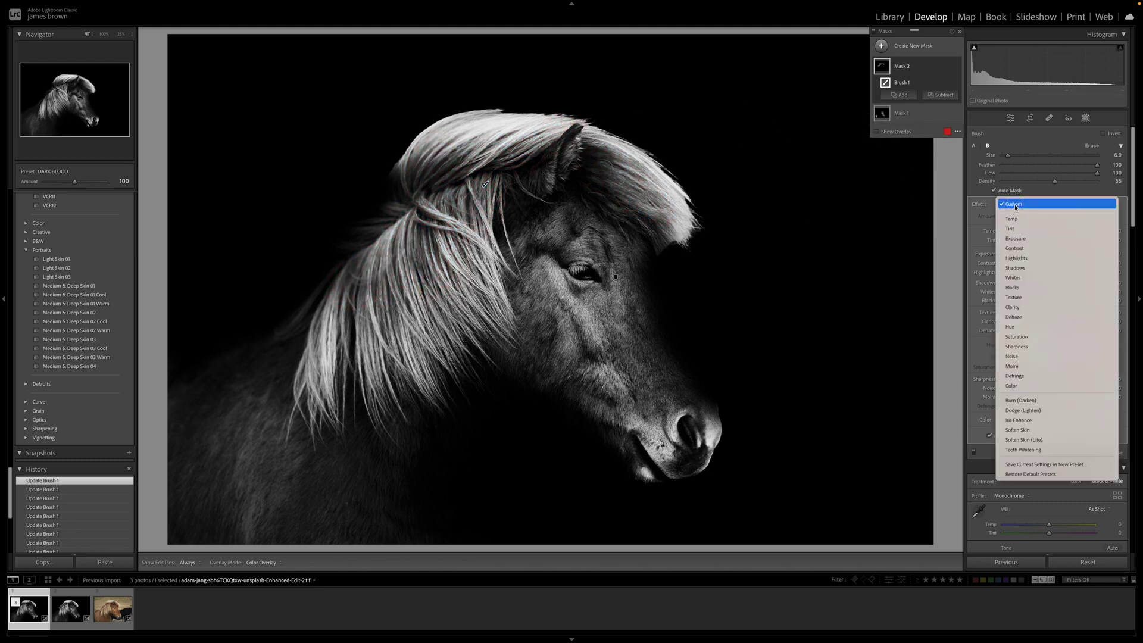
pyautogui.click(1075, 406)
pyautogui.moveTo(1047, 256); pyautogui.dragTo(1037, 257)
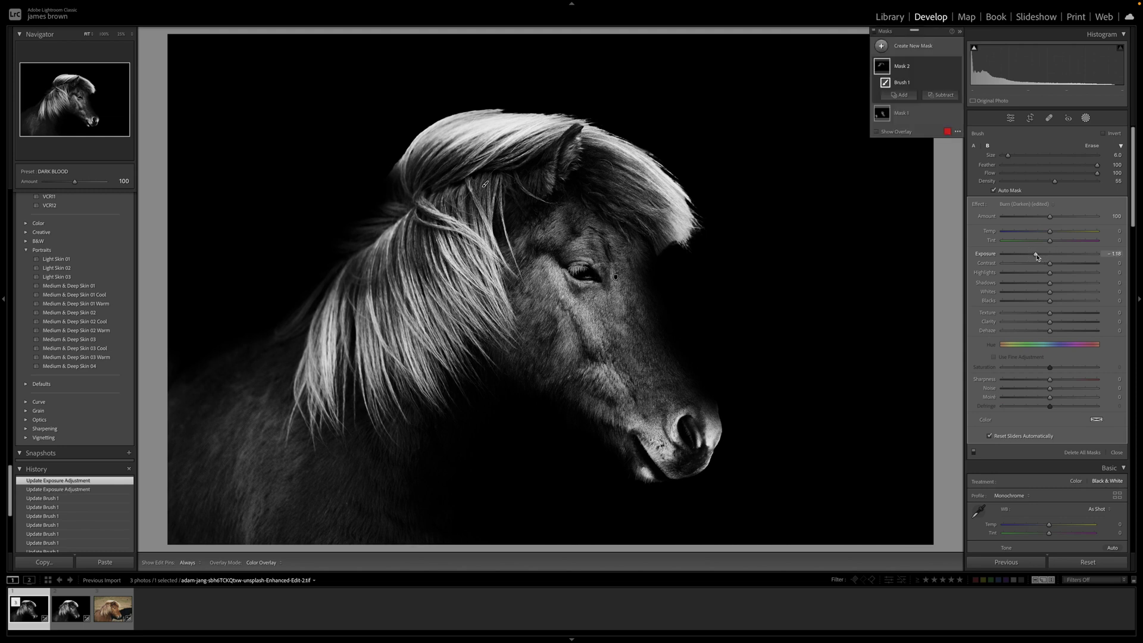
pyautogui.click(1086, 118)
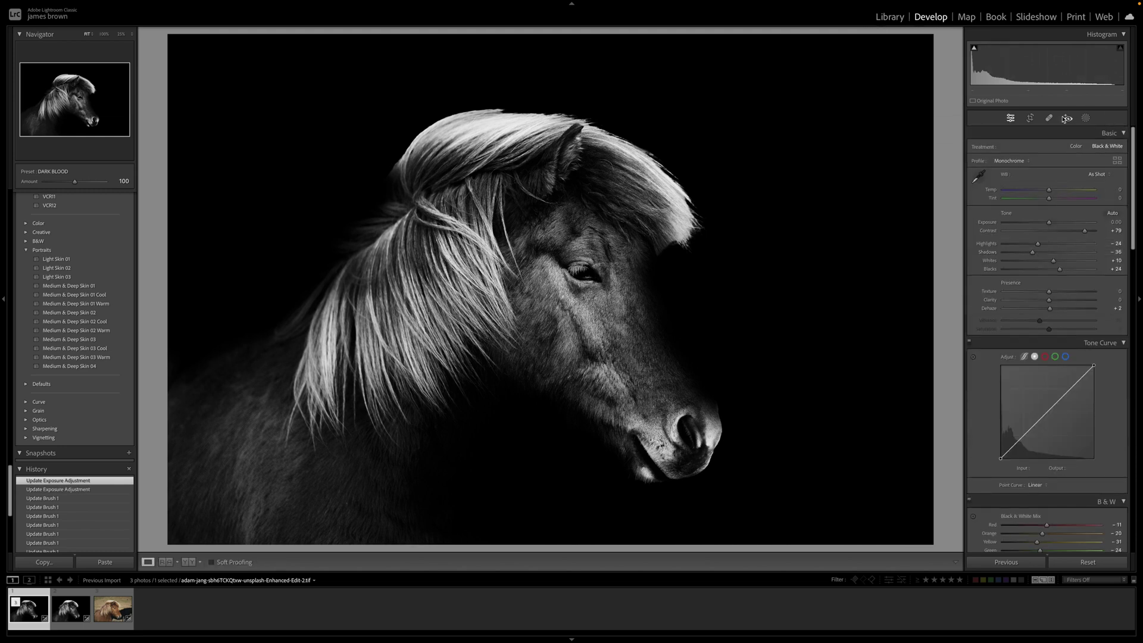
# Step: Add a third brush mask painted over the horse's eye
pyautogui.click(1085, 118)
pyautogui.click(909, 49)
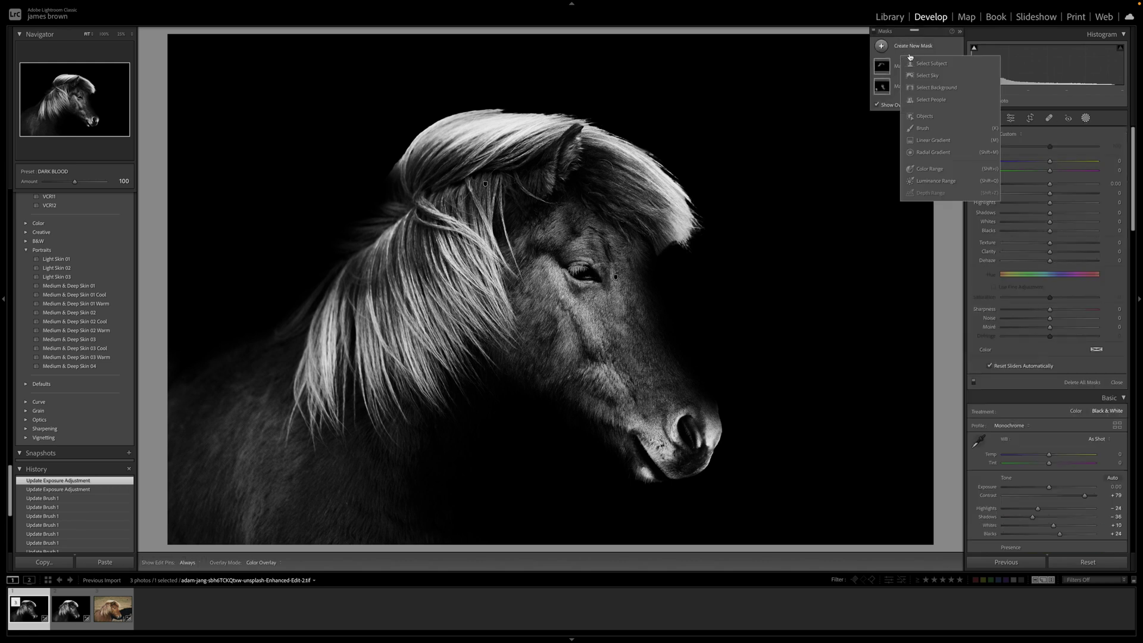
pyautogui.click(923, 128)
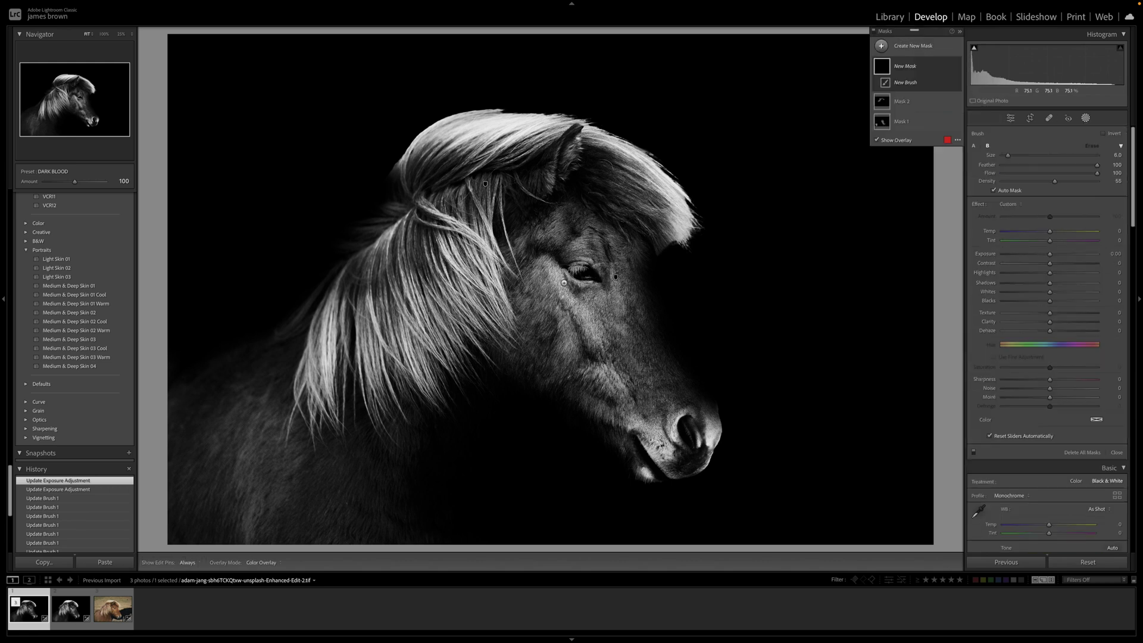
pyautogui.scroll(5, 564, 283)
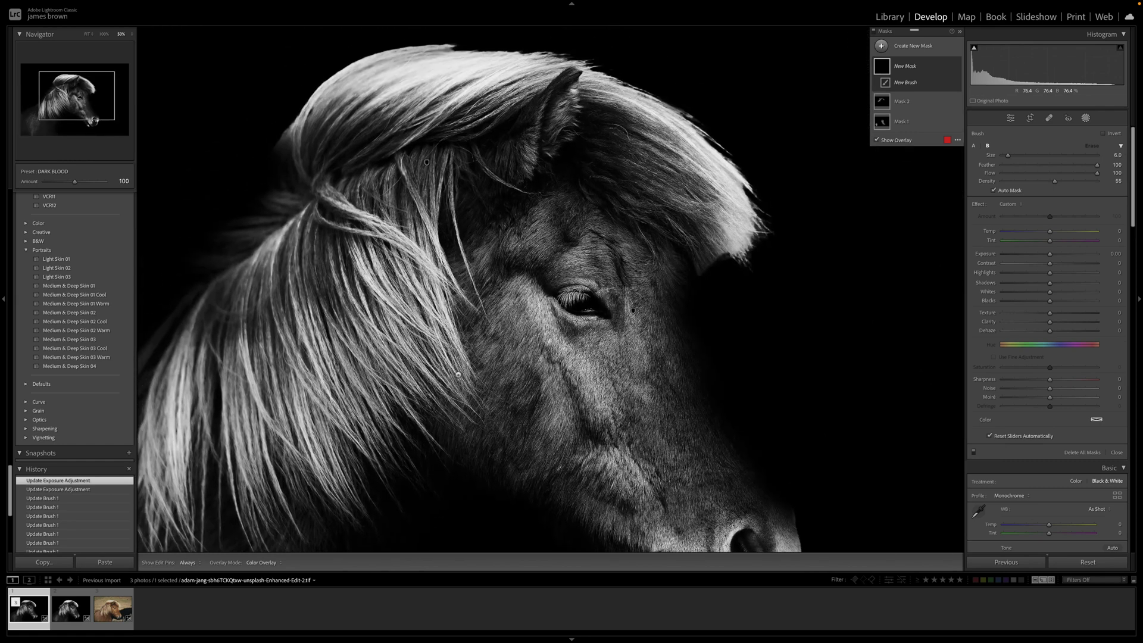
pyautogui.scroll(1, 580, 303)
pyautogui.moveTo(613, 312)
pyautogui.mouseDown()
pyautogui.moveTo(551, 301)
pyautogui.moveTo(619, 292)
pyautogui.moveTo(619, 271)
pyautogui.mouseUp()
pyautogui.scroll(-3, 689, 278)
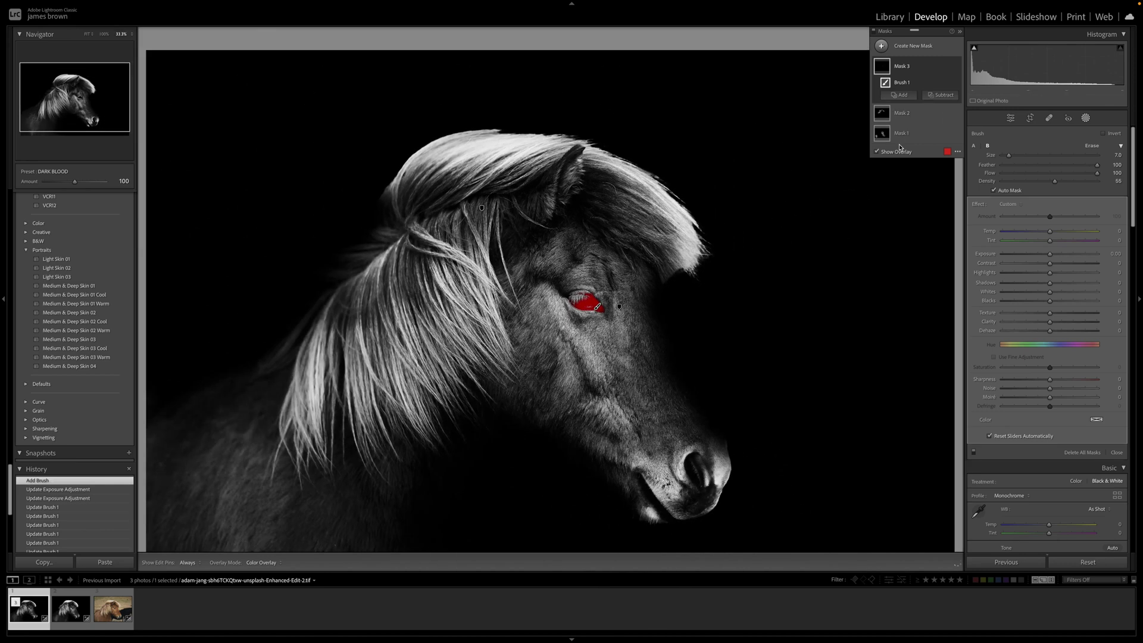
# Step: Raise the eye mask's exposure to 3.87 and whites to 65, then close Masking
pyautogui.click(895, 153)
pyautogui.moveTo(1057, 260); pyautogui.dragTo(1097, 259)
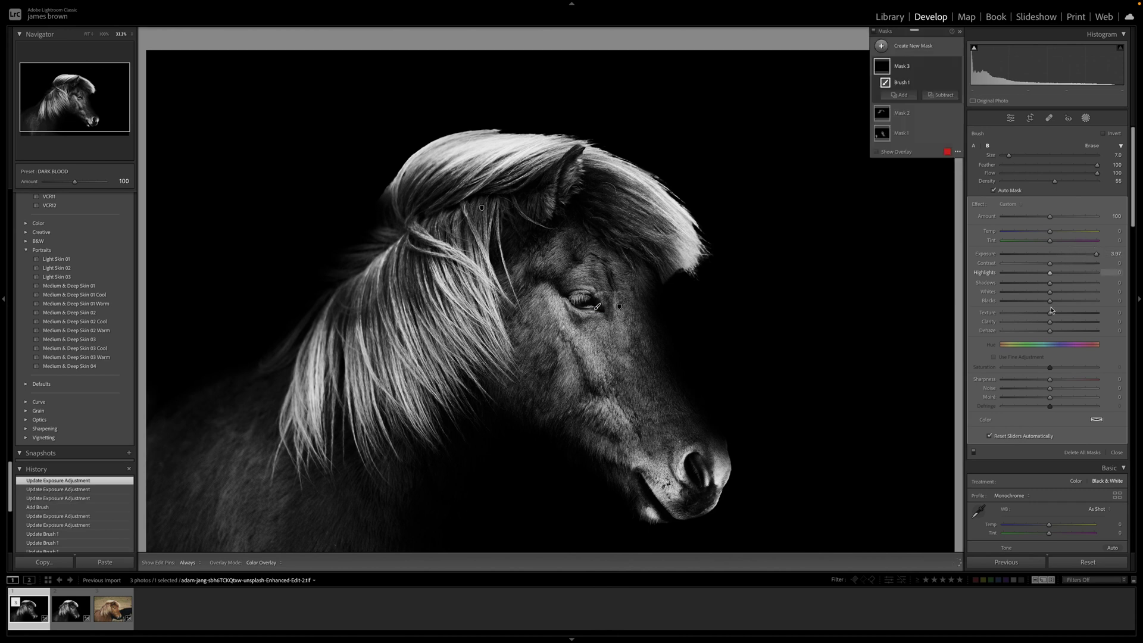
pyautogui.moveTo(1058, 293)
pyautogui.mouseDown()
pyautogui.moveTo(1088, 296)
pyautogui.moveTo(1046, 302)
pyautogui.moveTo(1074, 286)
pyautogui.moveTo(1051, 273)
pyautogui.moveTo(1079, 274)
pyautogui.moveTo(1058, 273)
pyautogui.mouseUp()
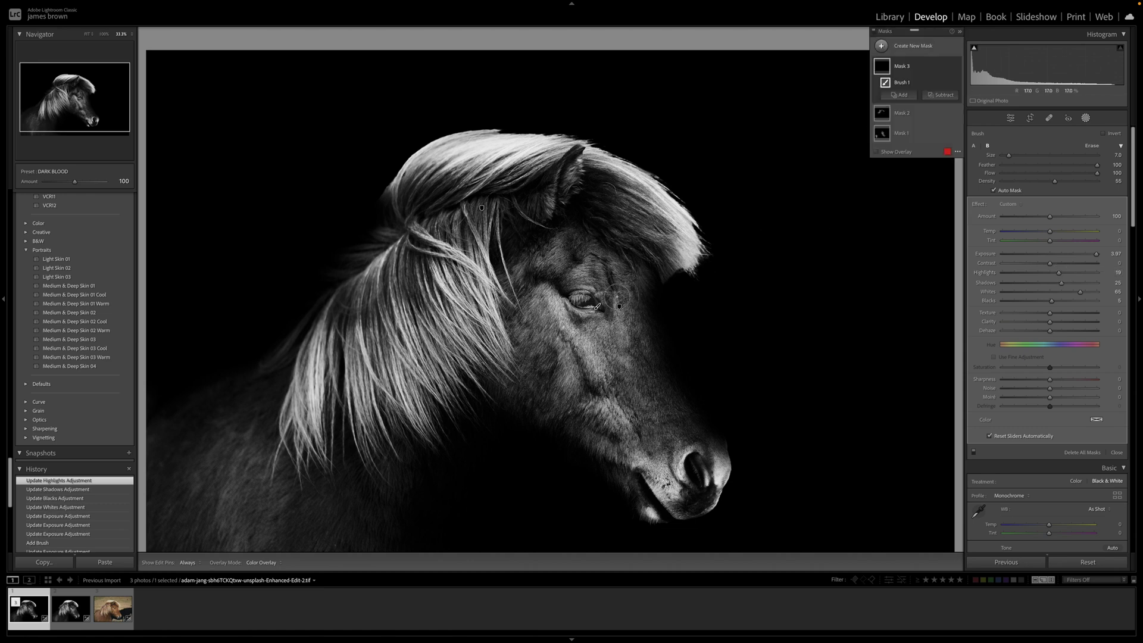
pyautogui.hotkey('shift', 'w')
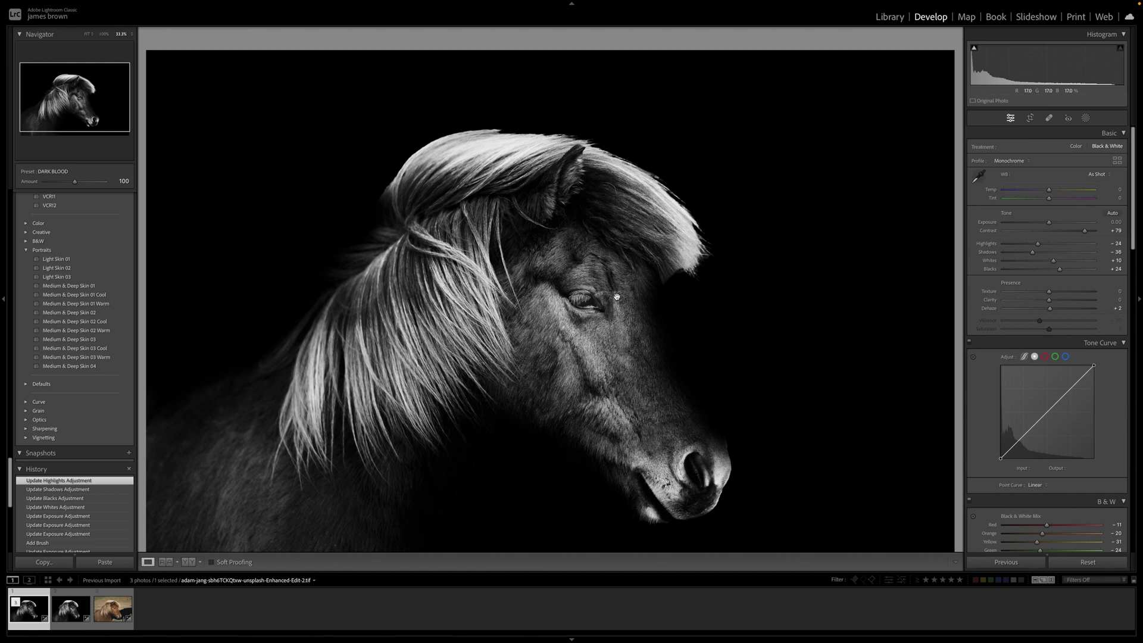
# Step: Apply the Medium Contrast point curve and fine-tune global contrast in the Basic panel
pyautogui.hotkey('ctrl', '-')
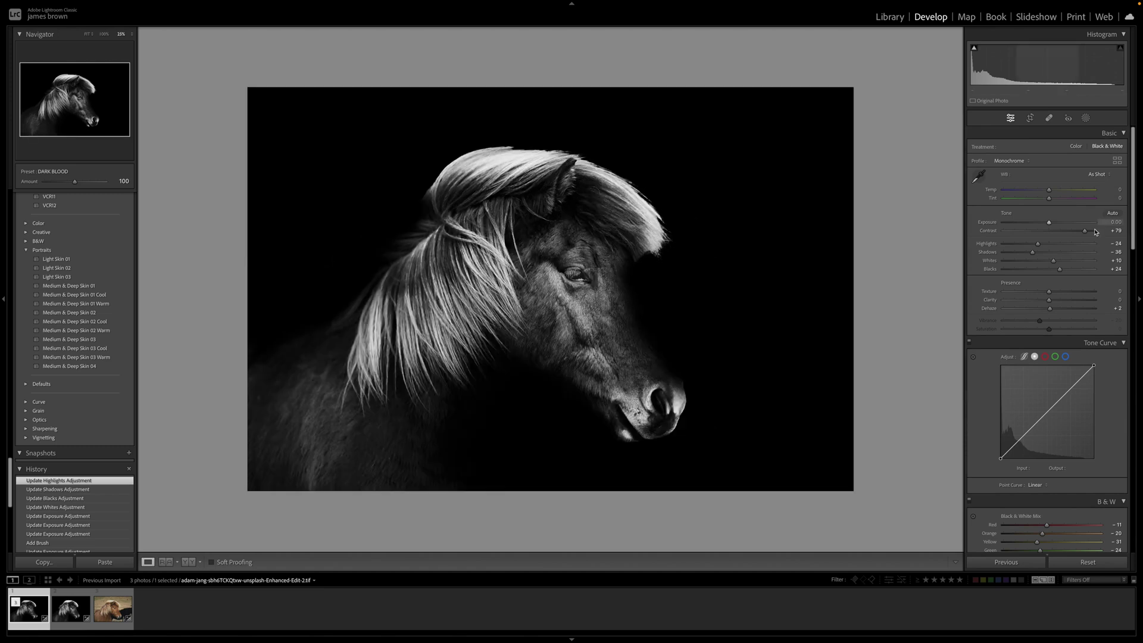
pyautogui.click(1048, 485)
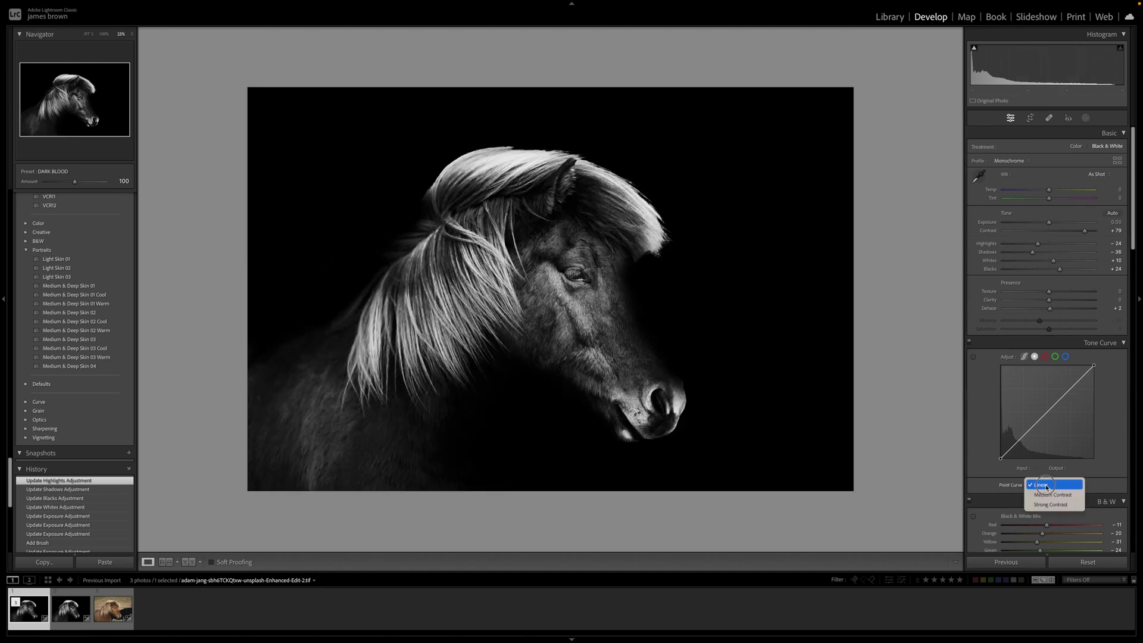
pyautogui.click(1081, 497)
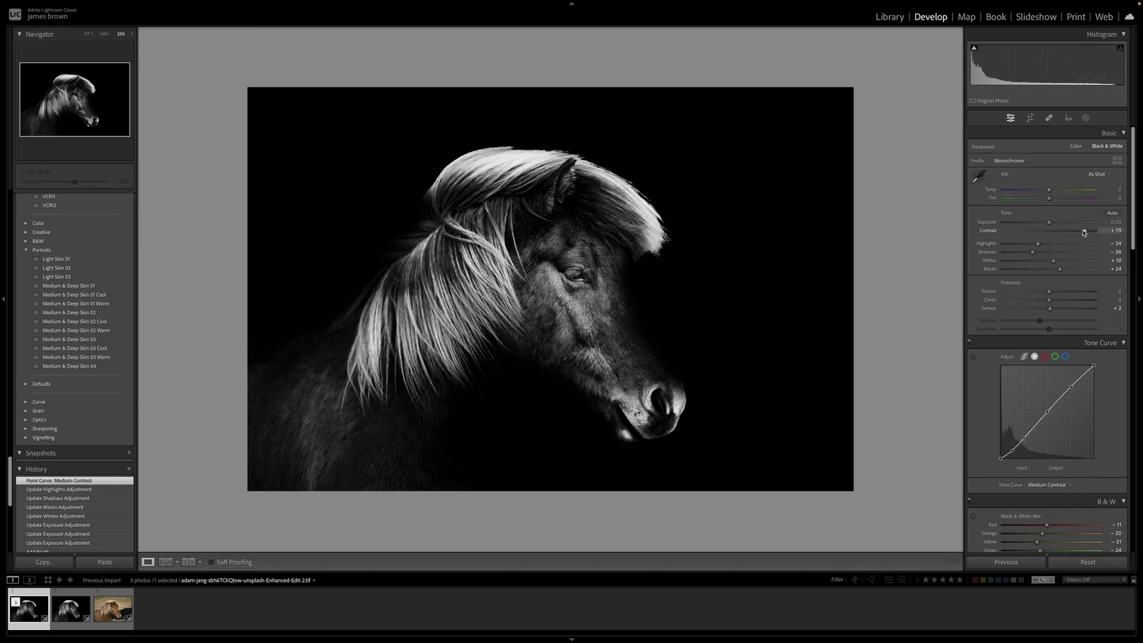
pyautogui.moveTo(1083, 233); pyautogui.dragTo(1029, 251)
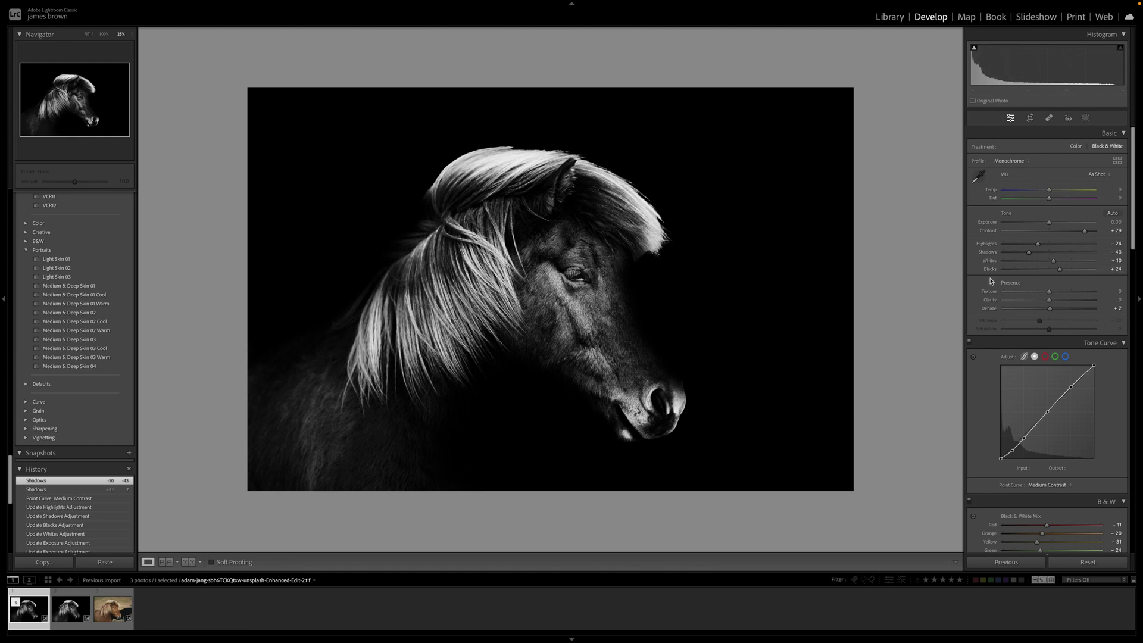
pyautogui.scroll(-10, 1038, 250)
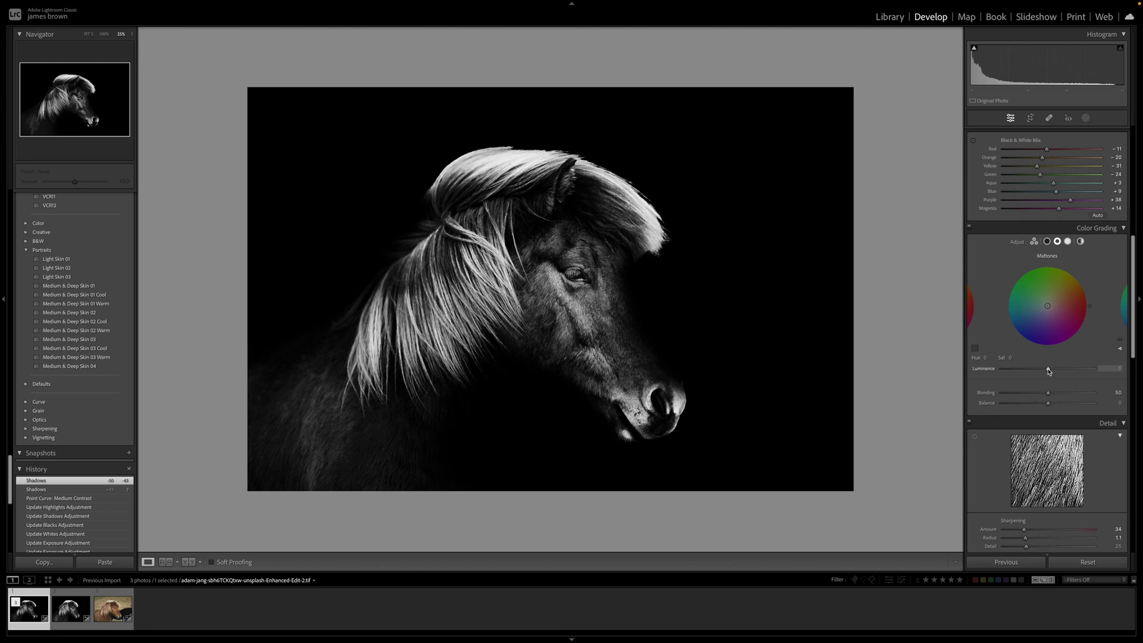
# Step: Raise Color Grading midtone luminance to +65, then lift the shadows slightly in the Basic panel
pyautogui.moveTo(1049, 370); pyautogui.dragTo(1078, 369)
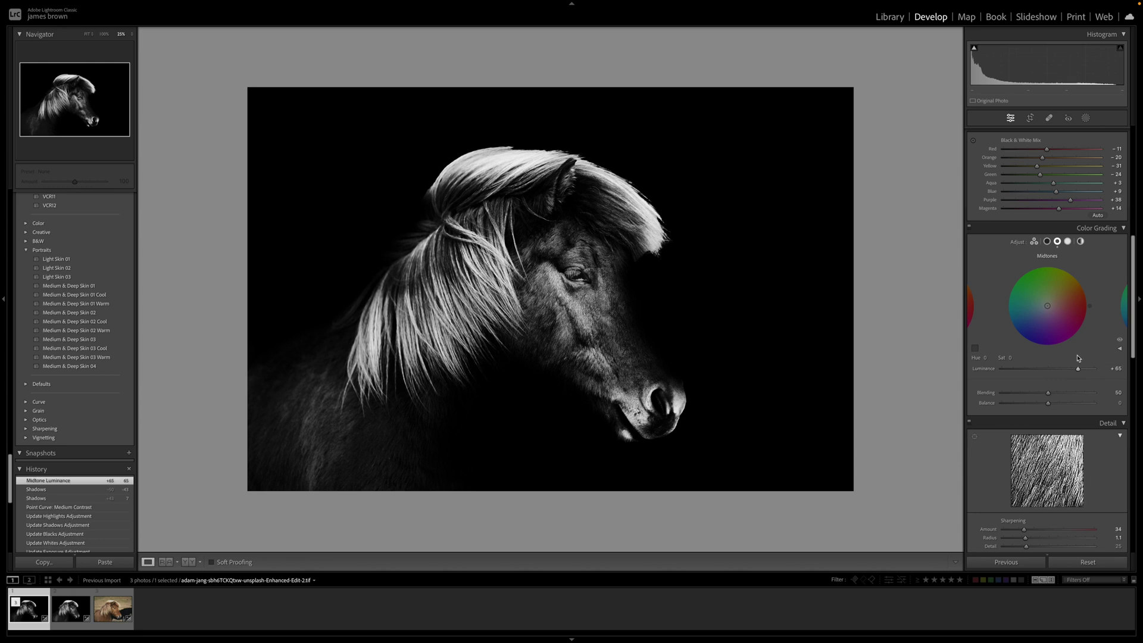
pyautogui.scroll(3, 1078, 363)
pyautogui.scroll(8, 1078, 357)
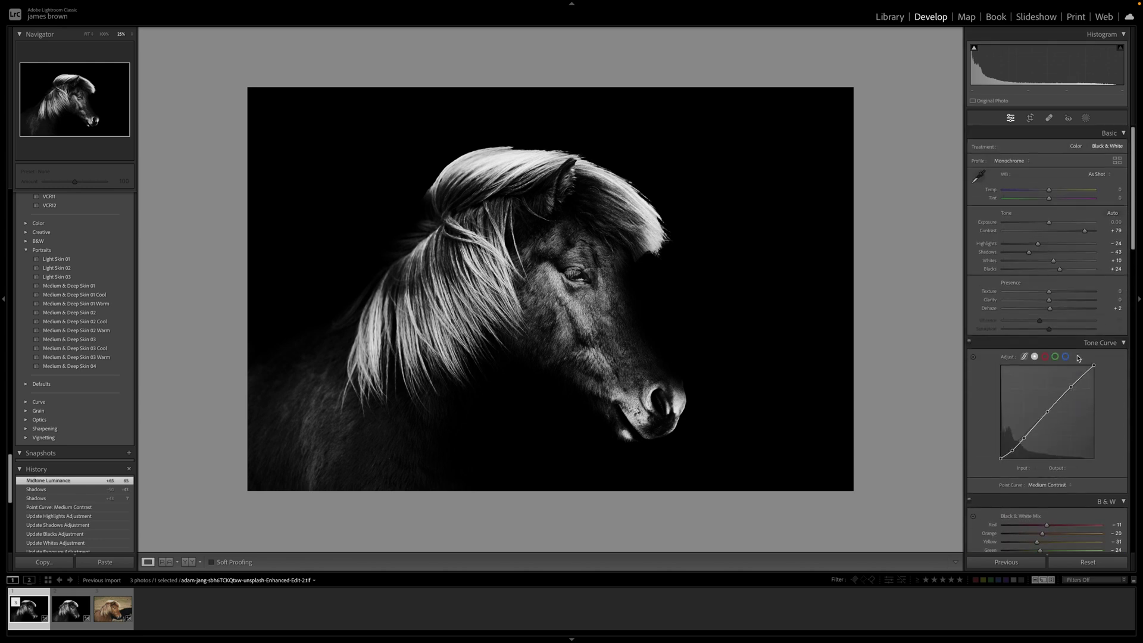
pyautogui.moveTo(1030, 255); pyautogui.dragTo(1061, 270)
# Step: Show a Before/After view, then set the original colour horse photo as the reference
pyautogui.press('y')
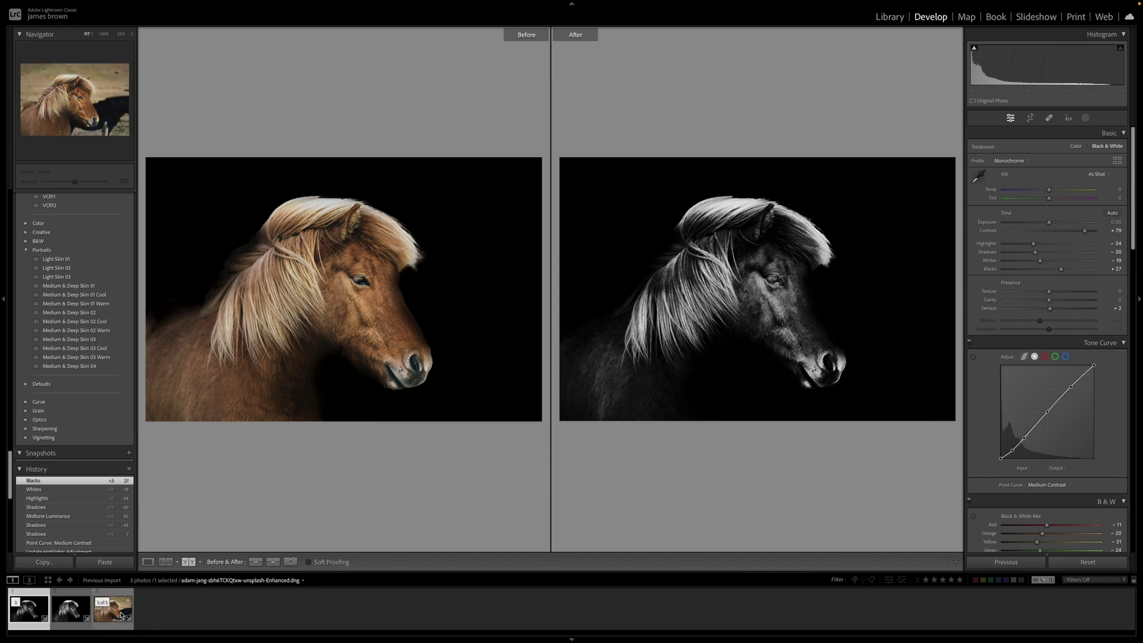
pyautogui.click(161, 563)
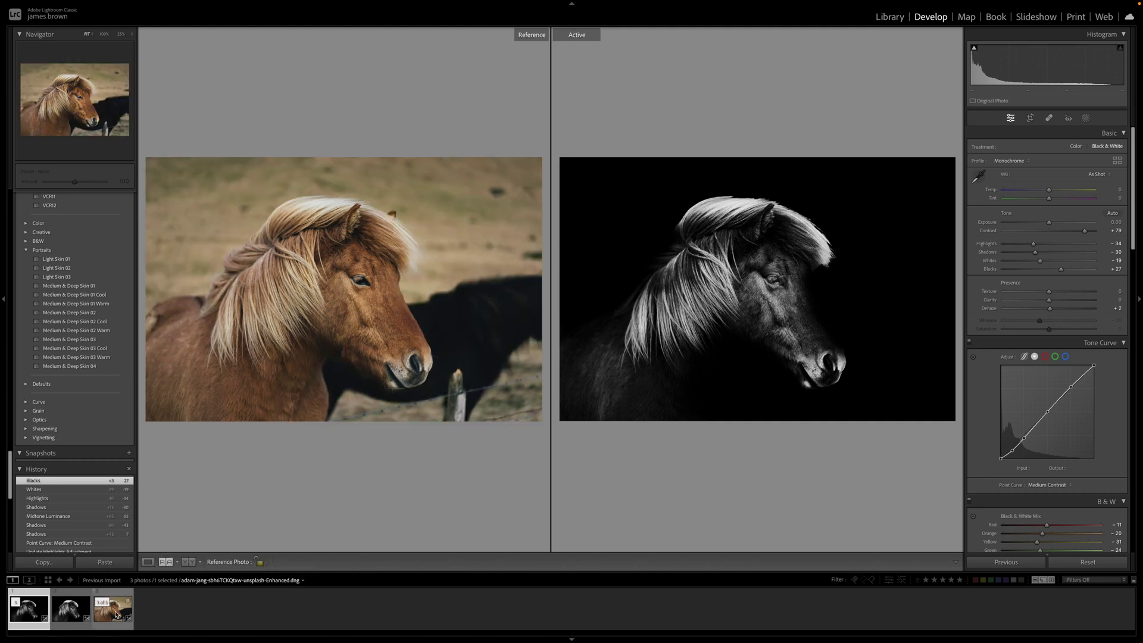